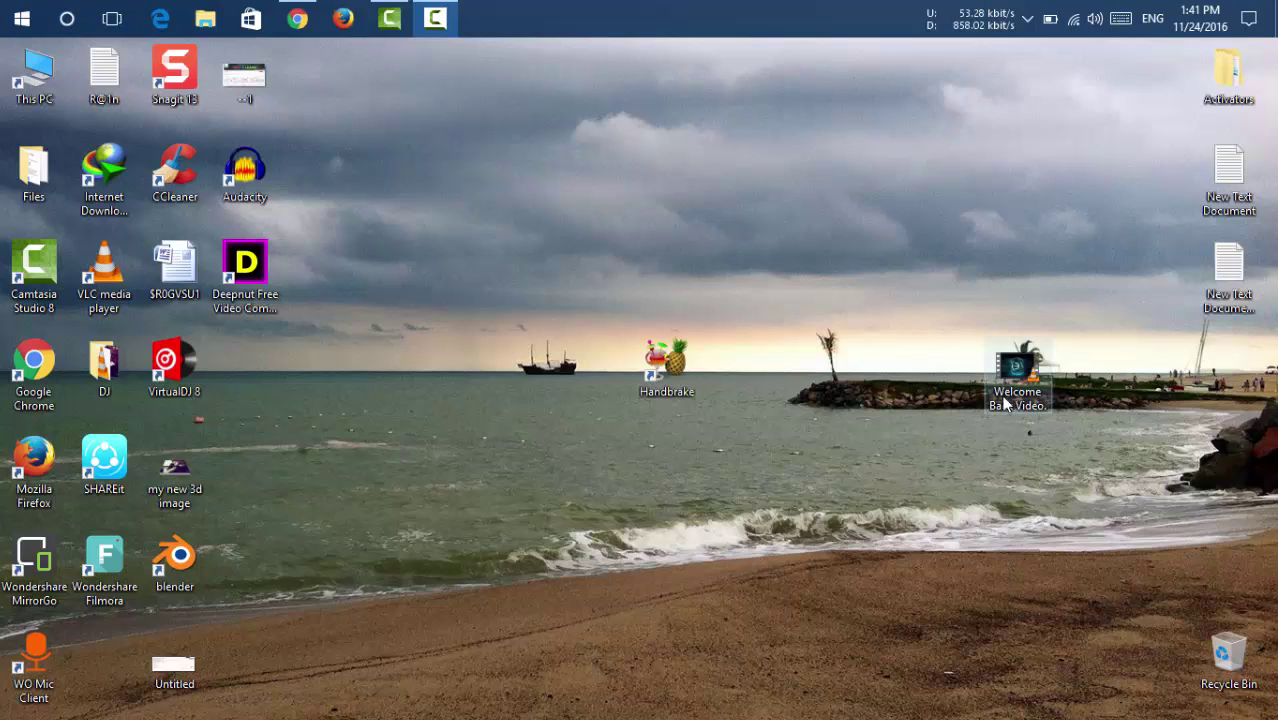
Check the file size of Welcome Back Video on the desktop in its properties, then close the dialog.
left_click_drag(970, 322, 1033, 440)
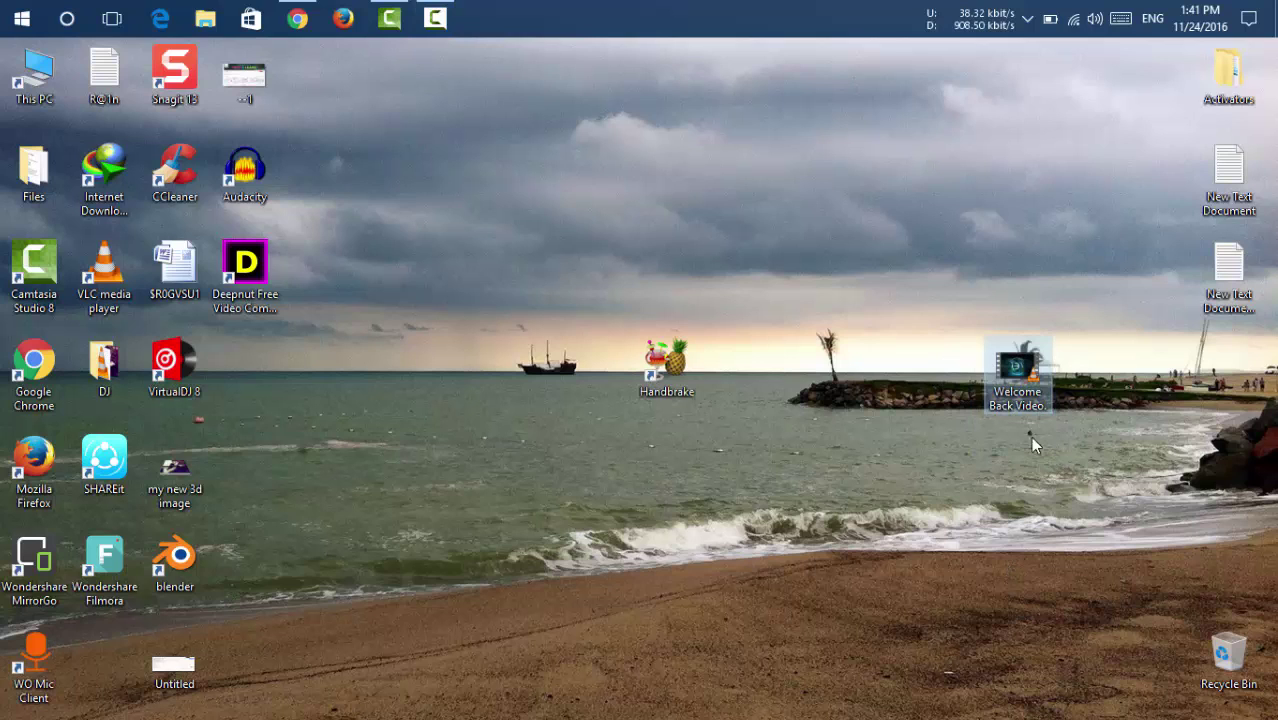
right_click(1037, 372)
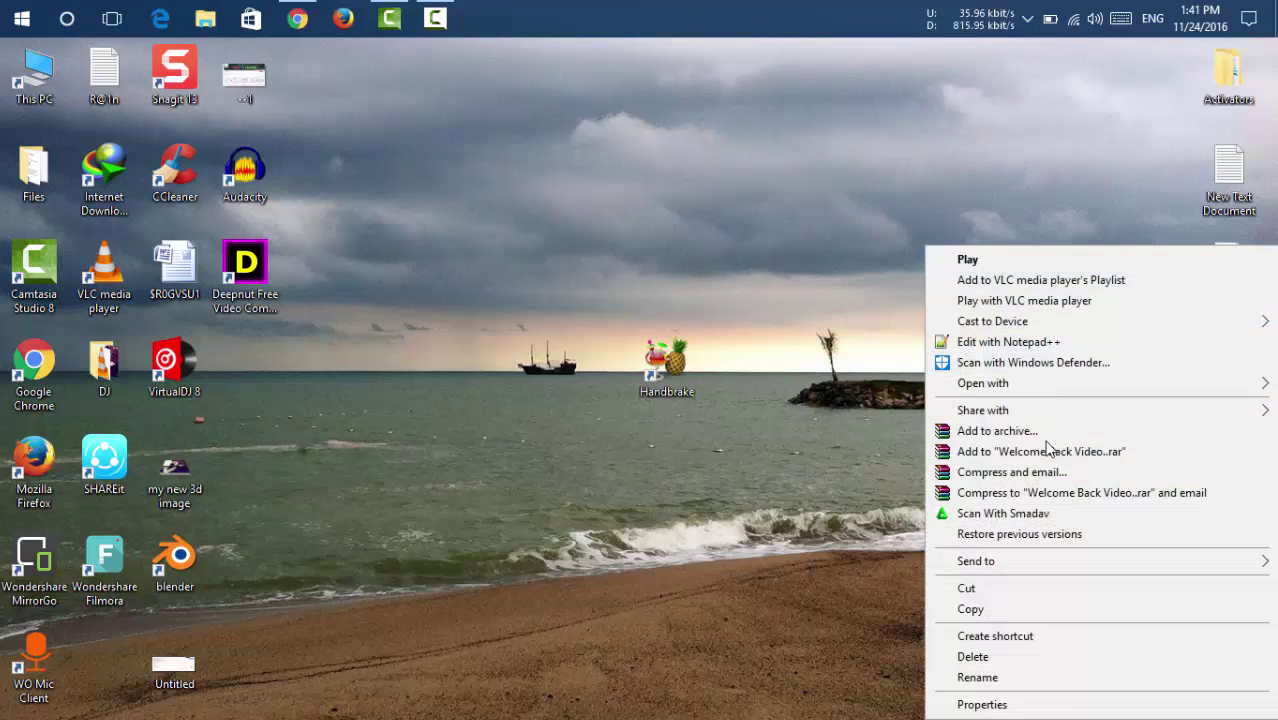
left_click(1050, 705)
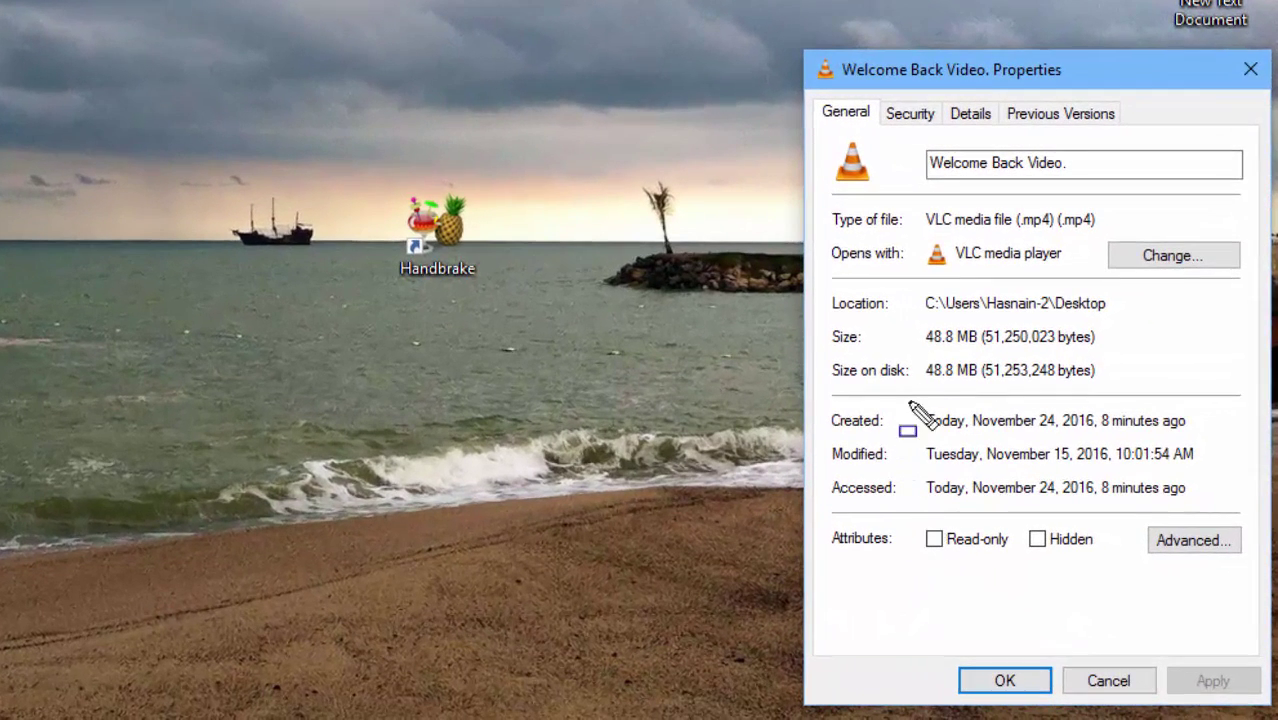
mouse_move(920, 358)
left_mouse_down()
mouse_move(945, 388)
mouse_move(978, 388)
left_mouse_up()
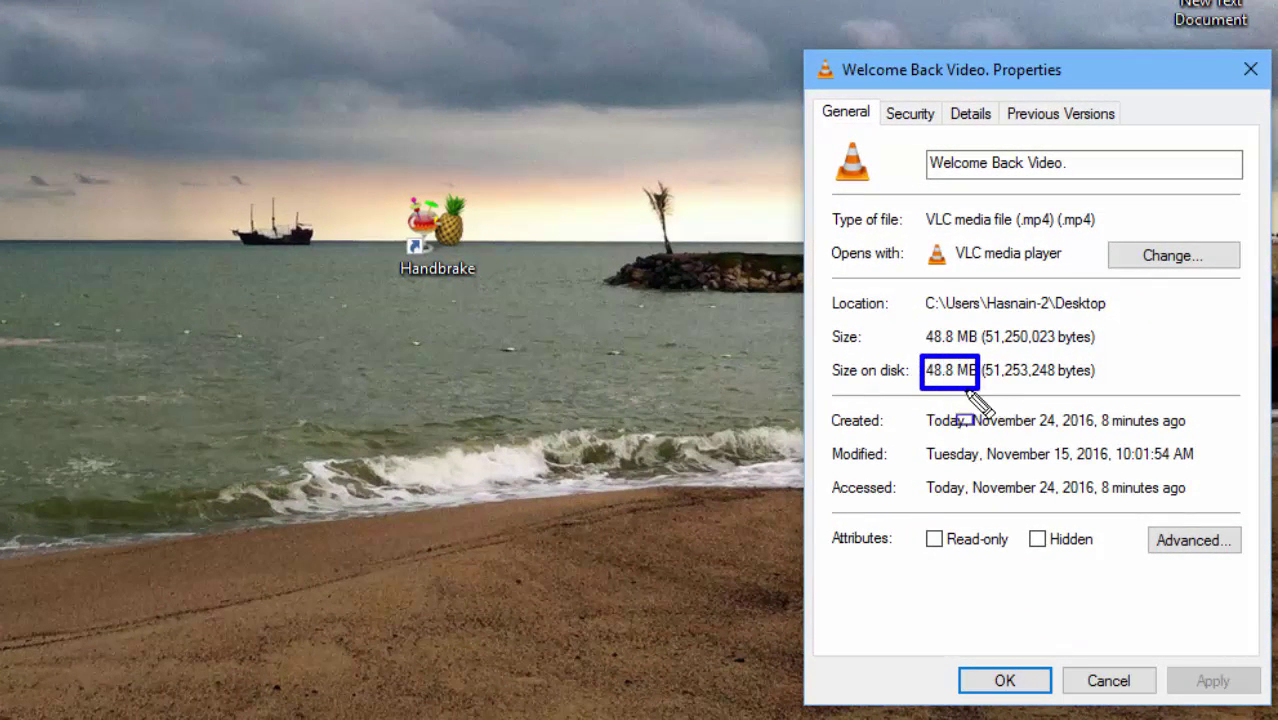
mouse_move(922, 316)
left_mouse_down()
mouse_move(968, 360)
mouse_move(985, 356)
left_mouse_up()
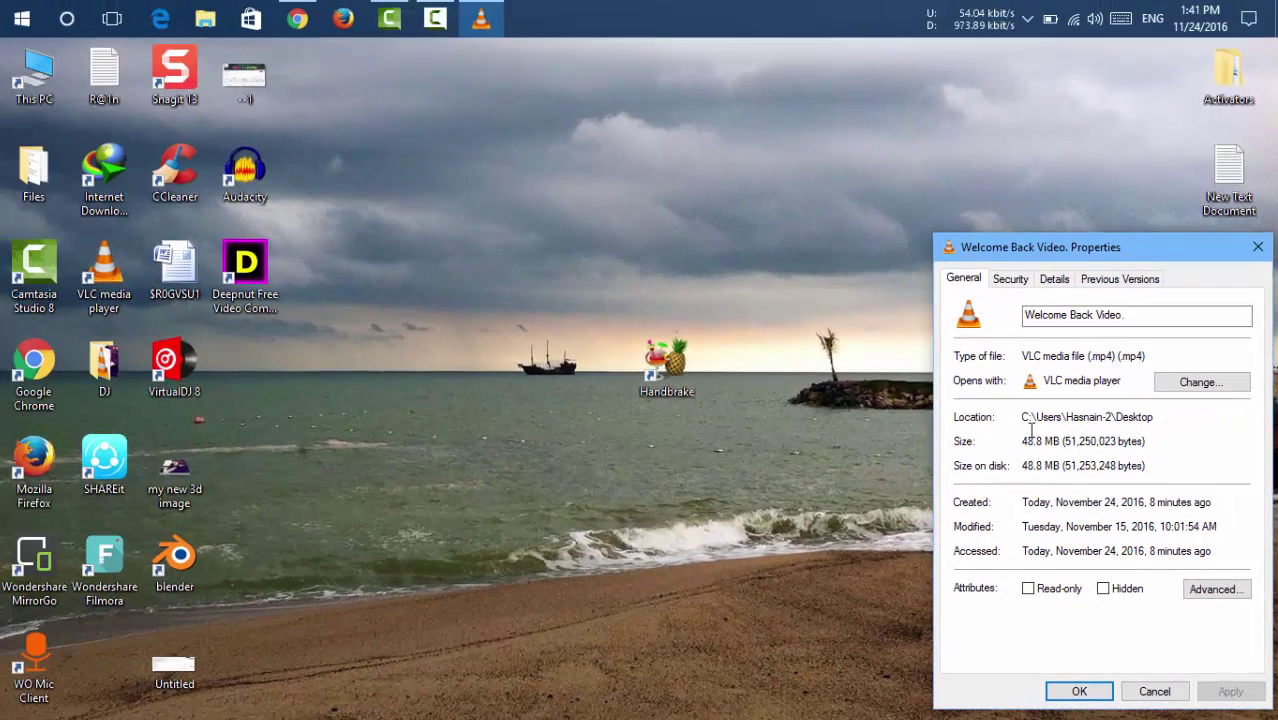
left_click_drag(1046, 443, 1026, 443)
left_click(1029, 476)
left_click(1163, 690)
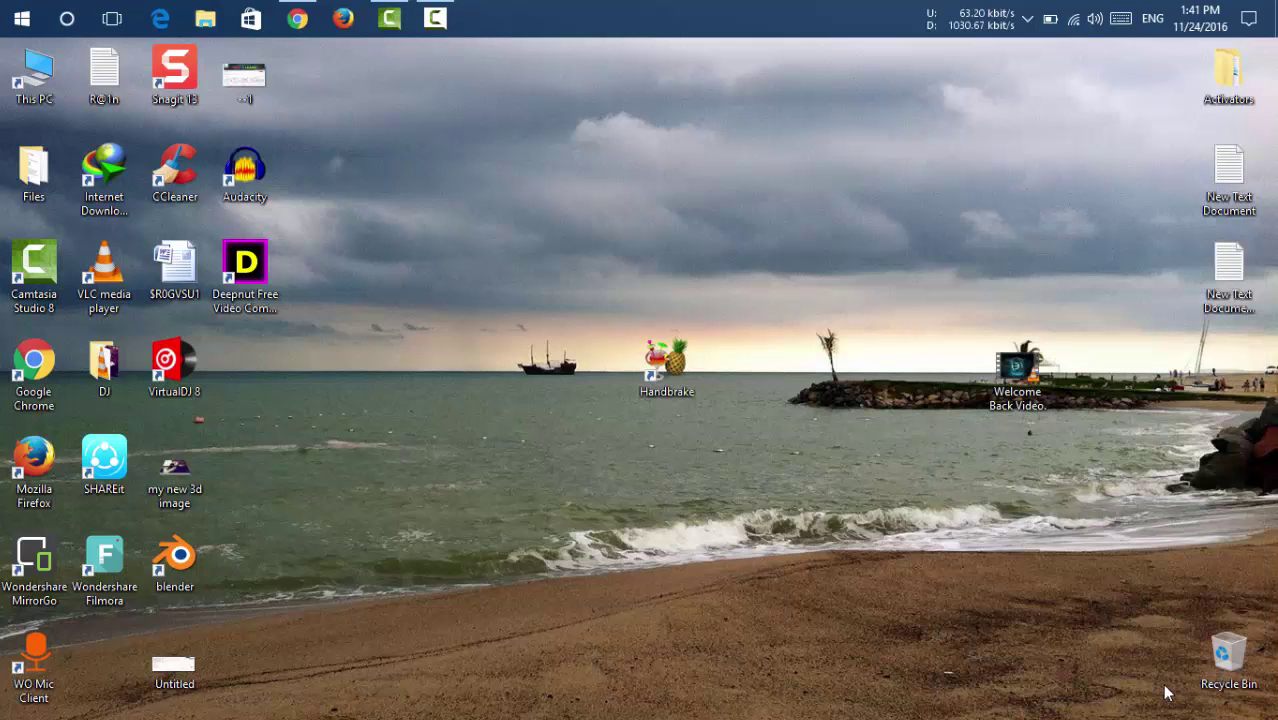
Switch to Chrome and start downloading HandBrake 0.10.5 for Windows from handbrake.fr.
left_click_drag(601, 281, 716, 428)
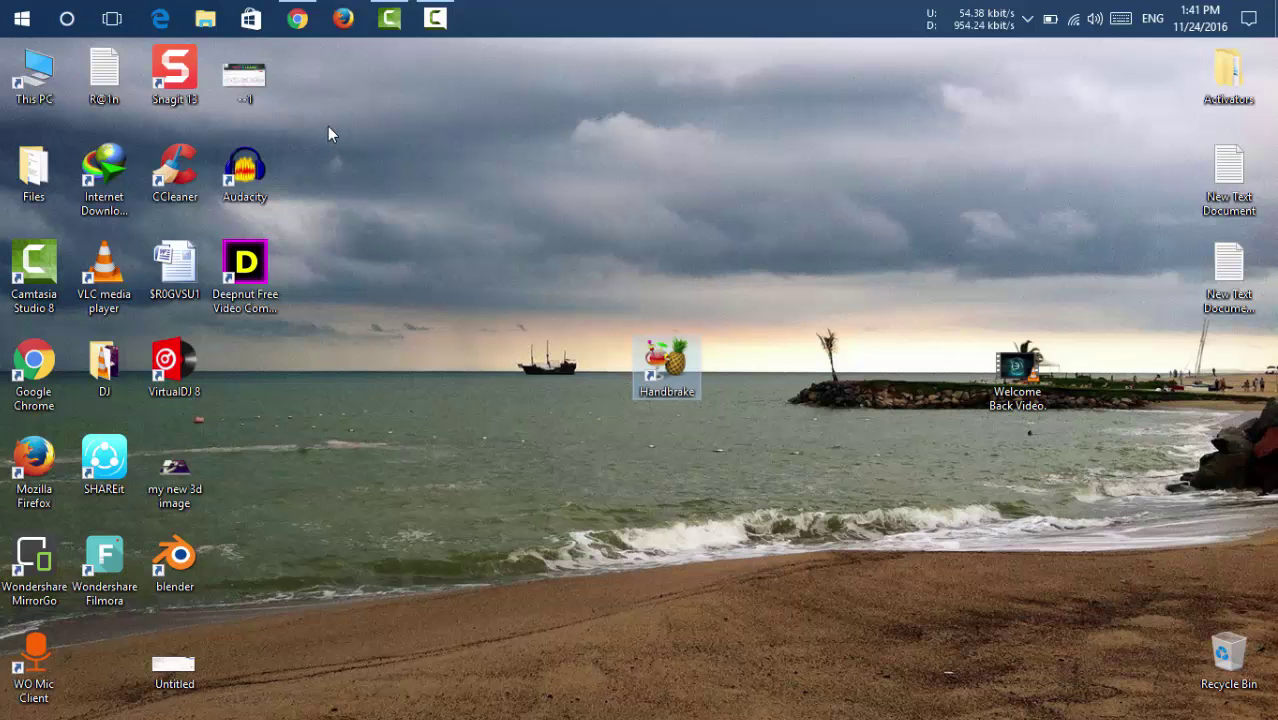
left_click(297, 19)
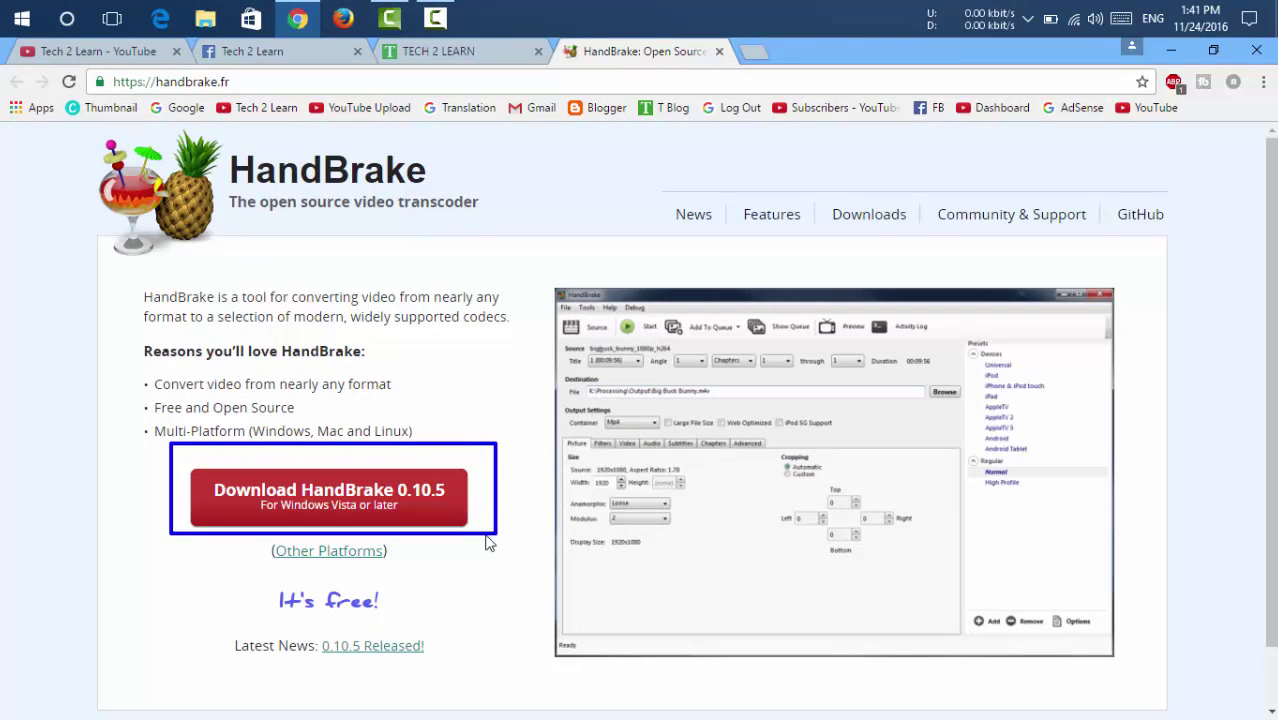
left_click_drag(264, 569, 398, 612)
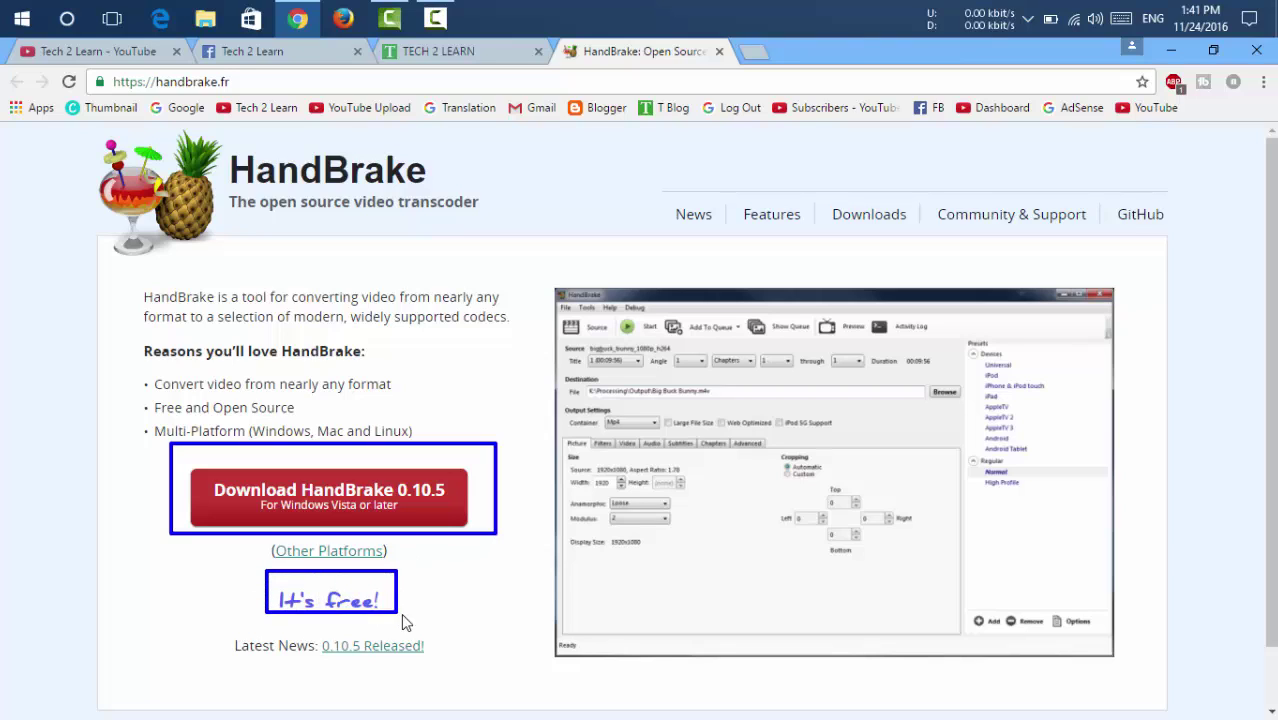
key("Escape")
left_click(339, 503)
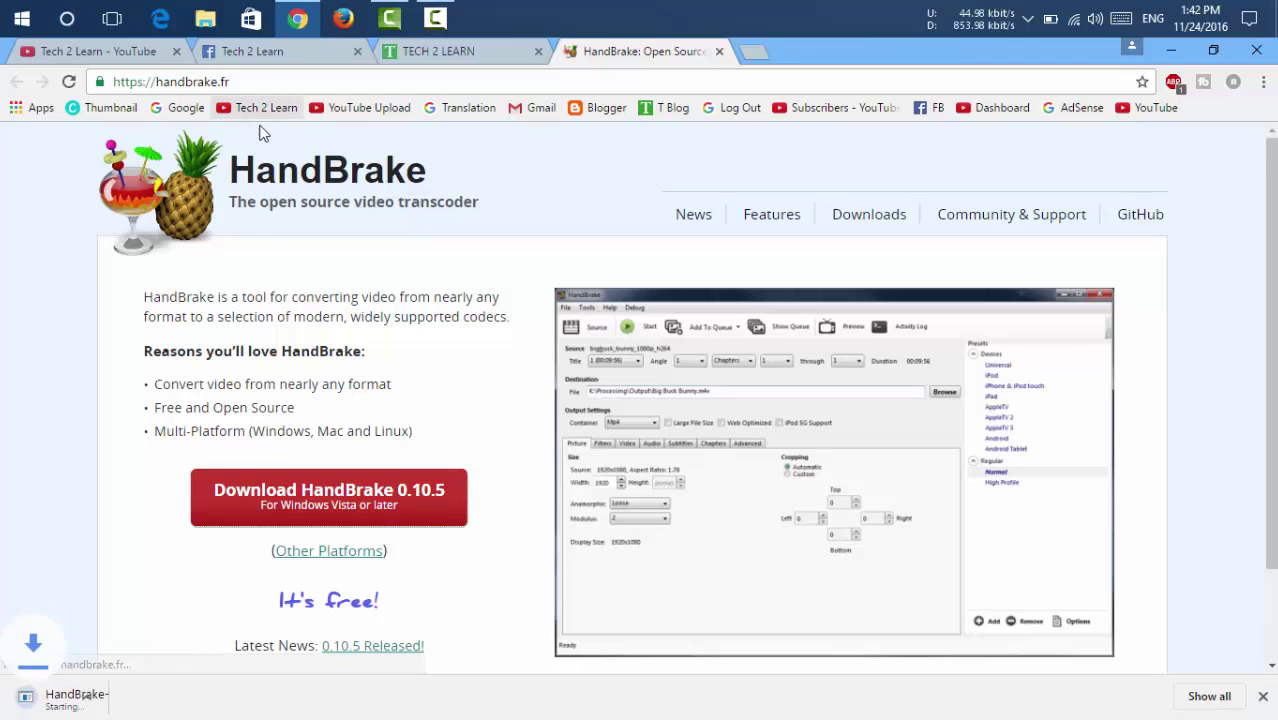
Pause and cancel the HandBrake installer download, and minimize the browser.
right_click(84, 703)
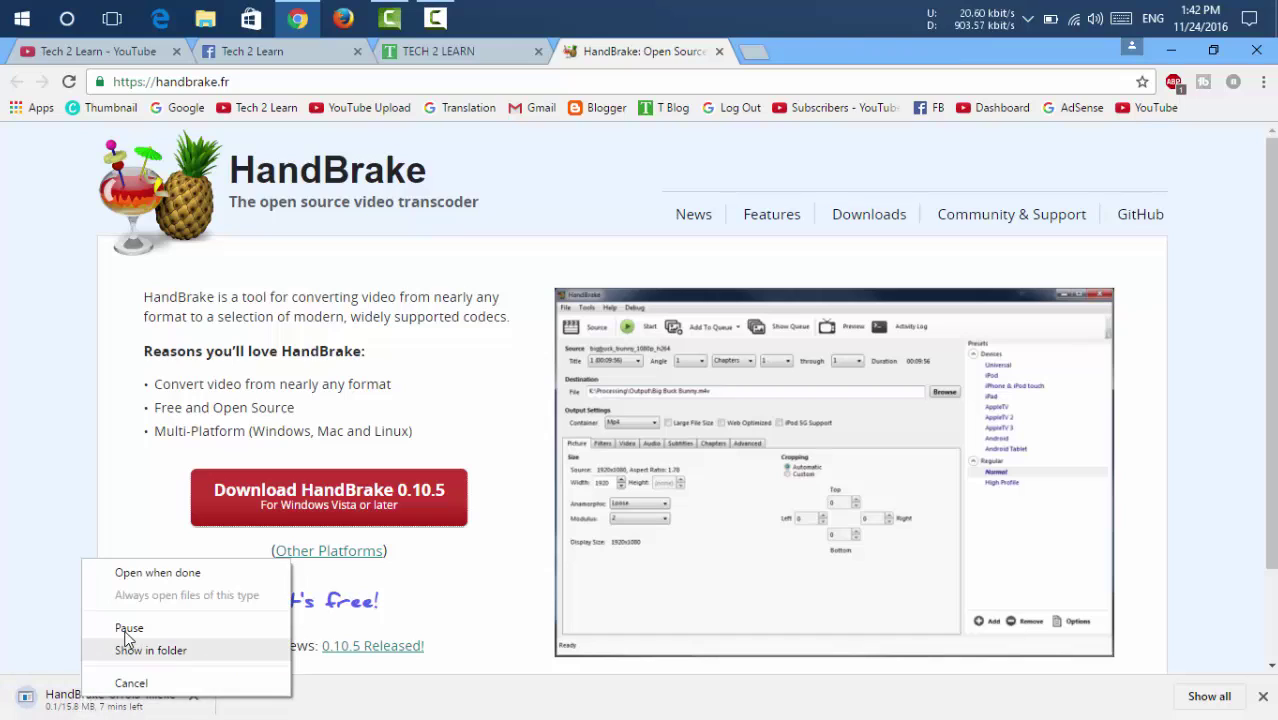
left_click(125, 632)
right_click(104, 700)
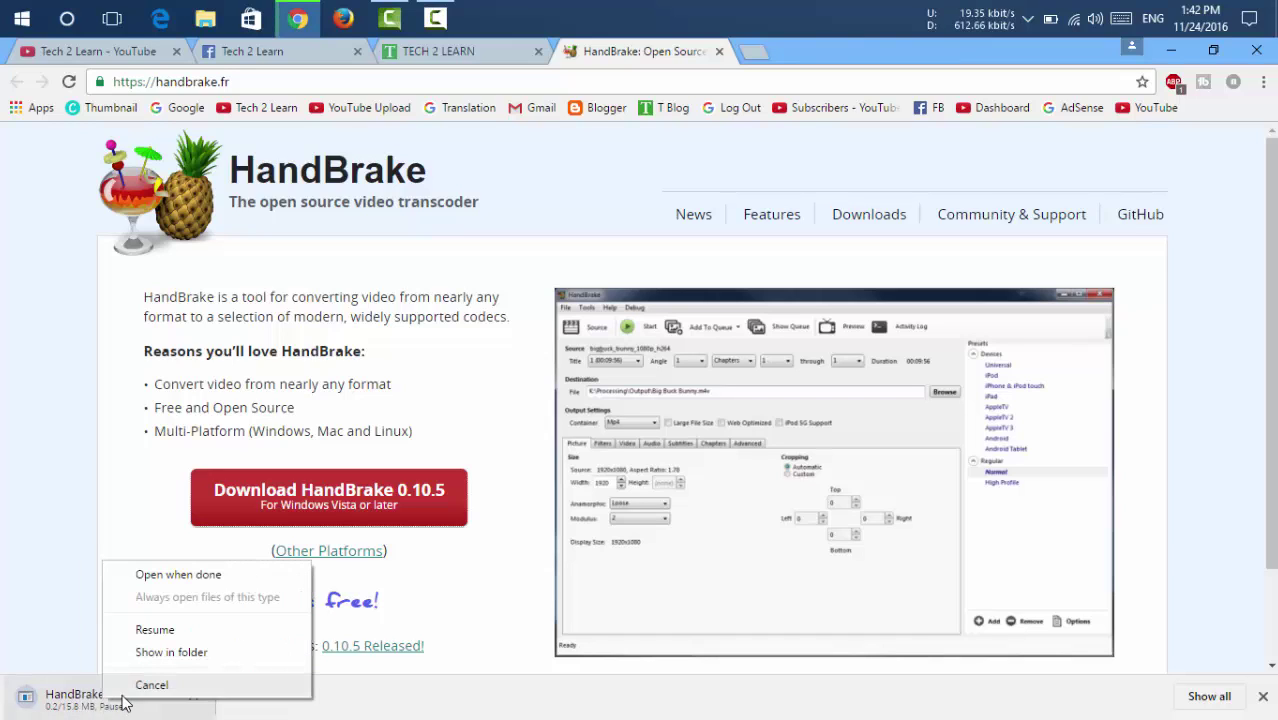
left_click(140, 685)
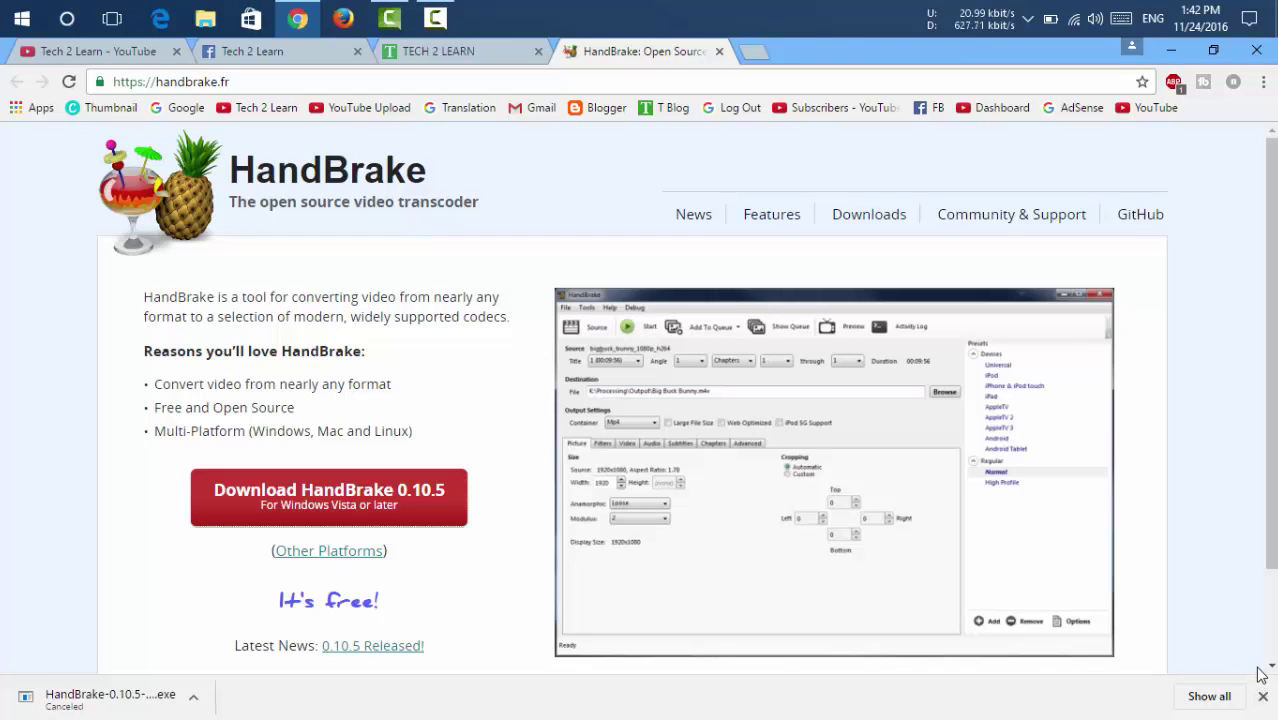
left_click(1261, 697)
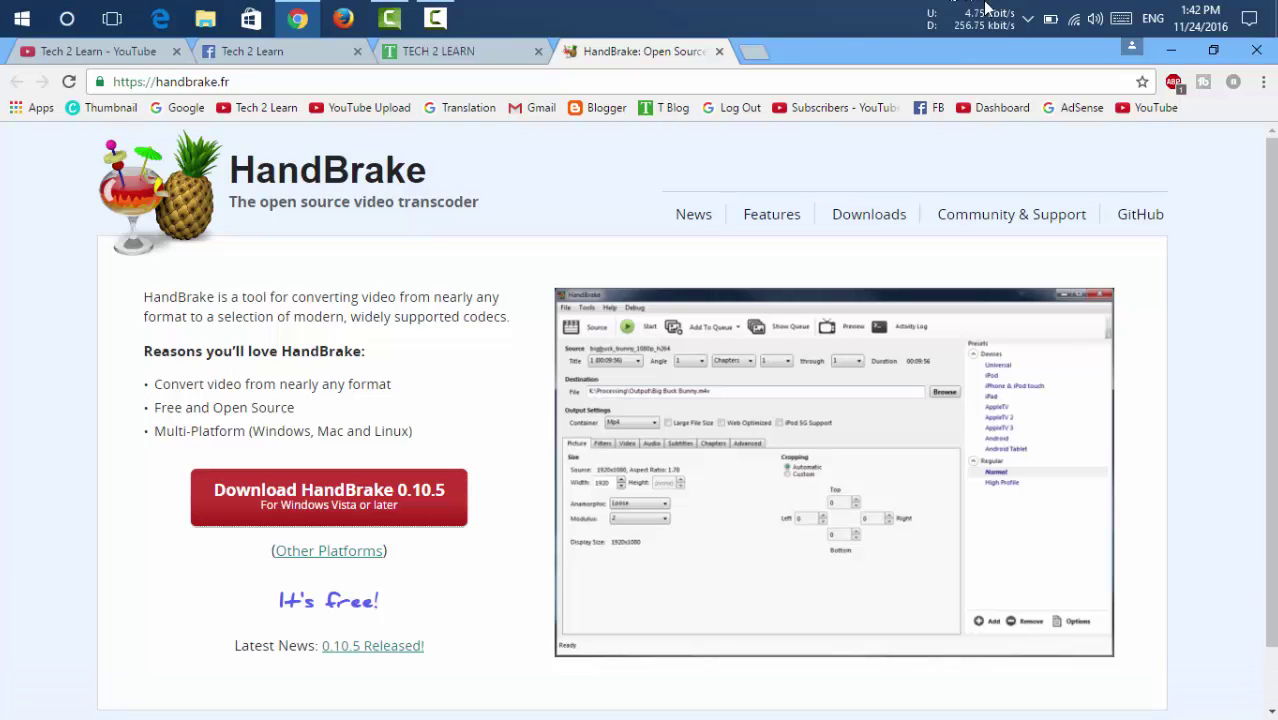
left_click(1174, 50)
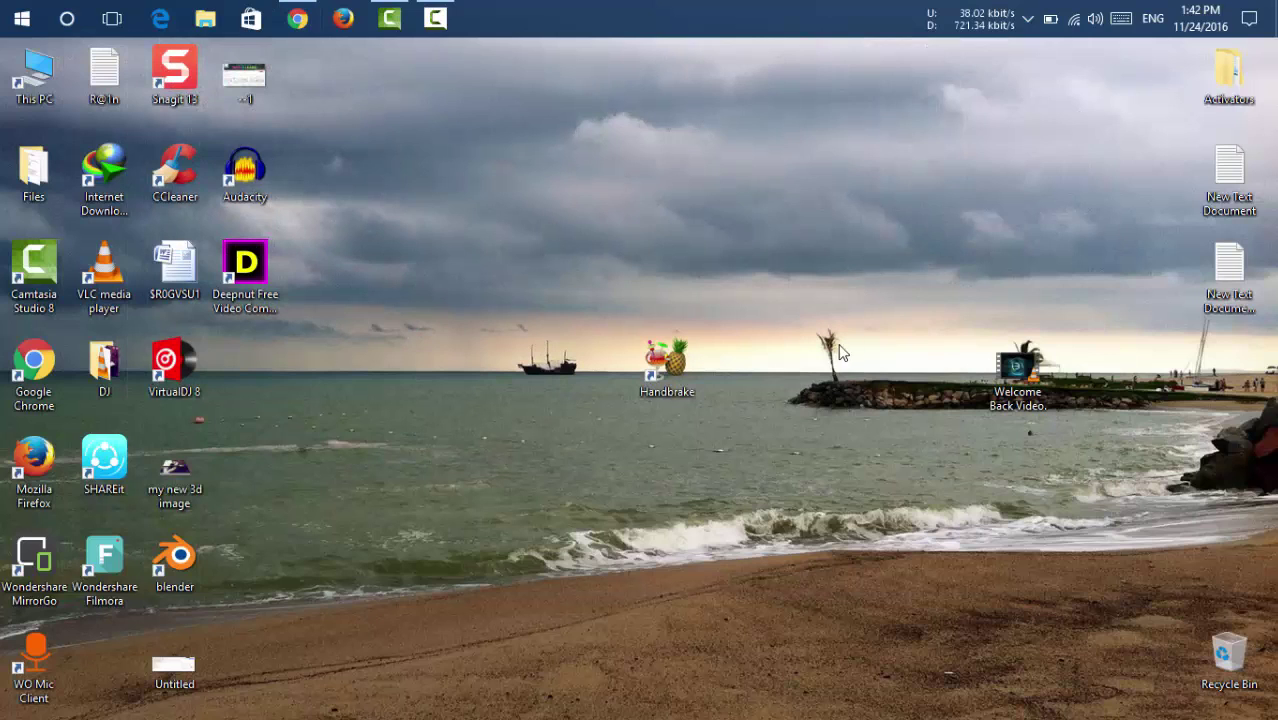
Launch HandBrake from the desktop and load the single file Welcome Back Video from the Desktop folder as the source.
left_click(660, 376)
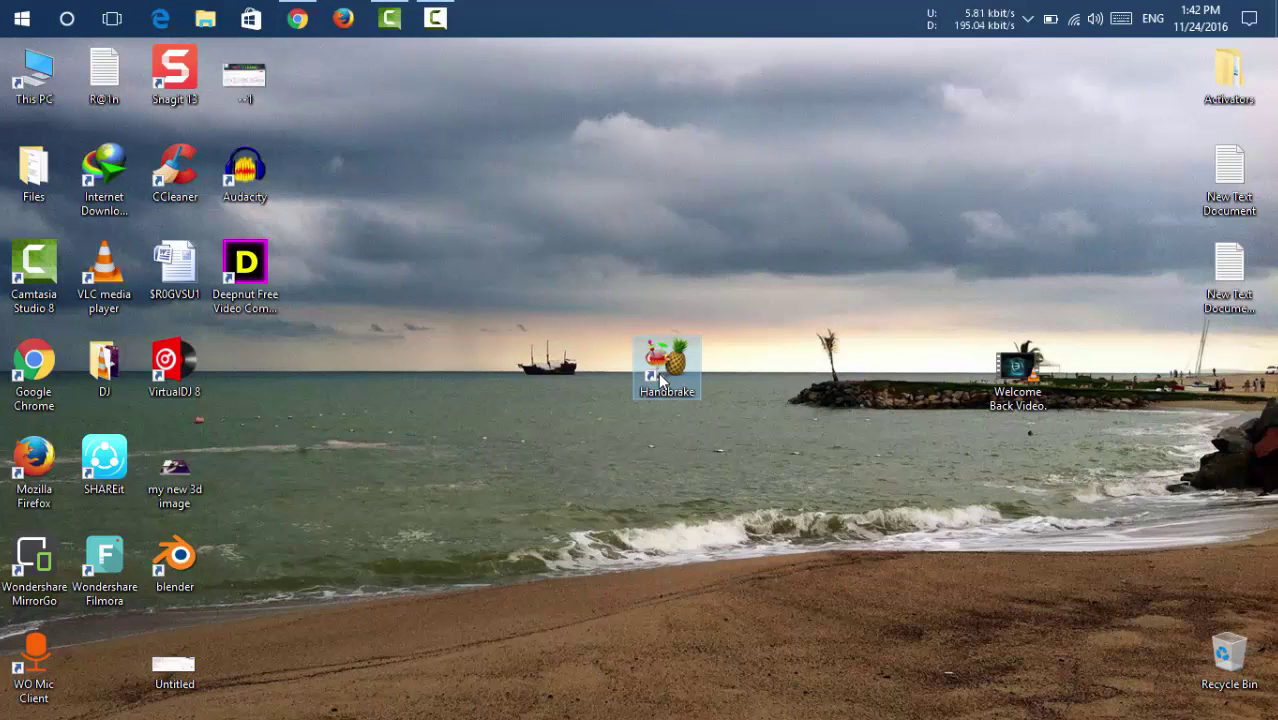
double_click(658, 370)
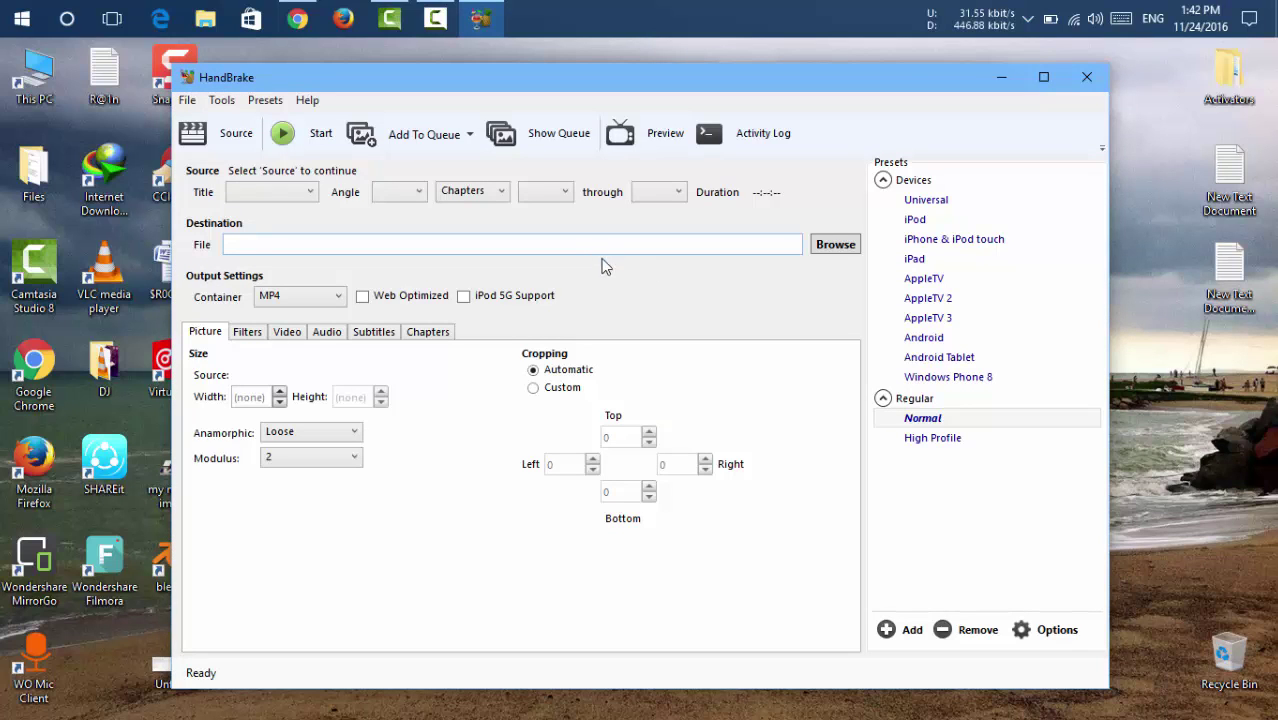
left_click(228, 132)
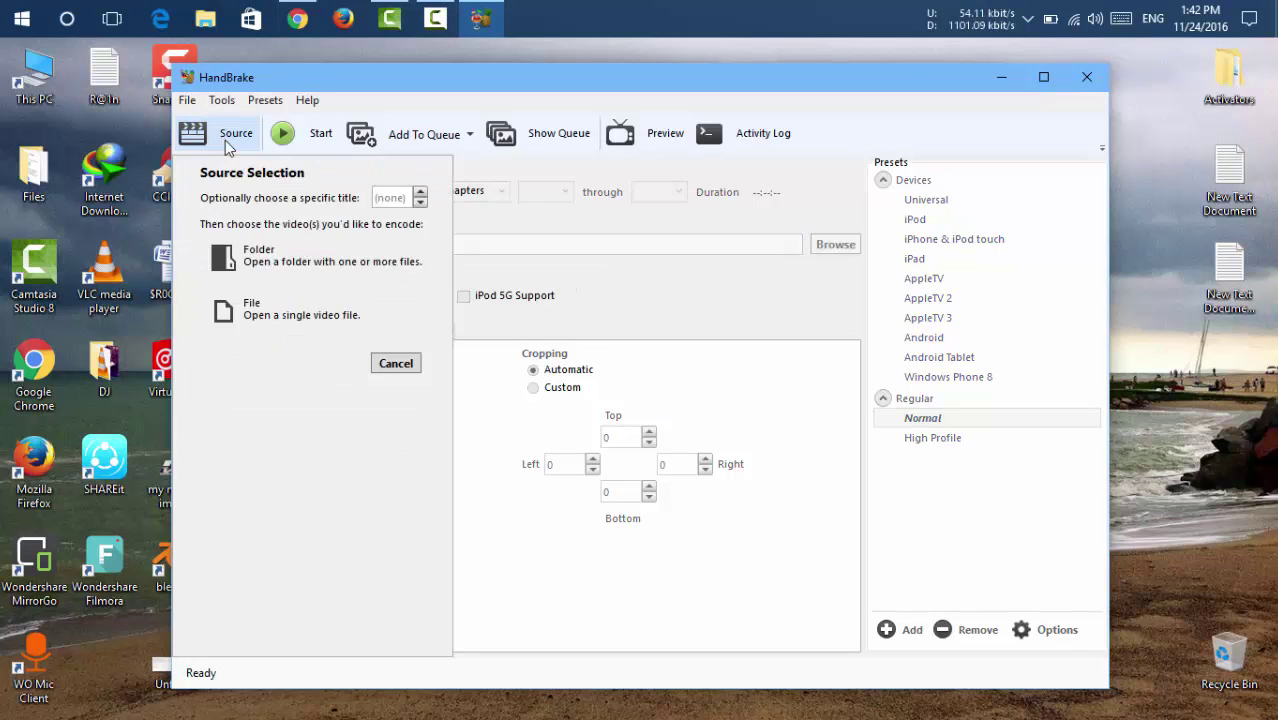
left_click(272, 316)
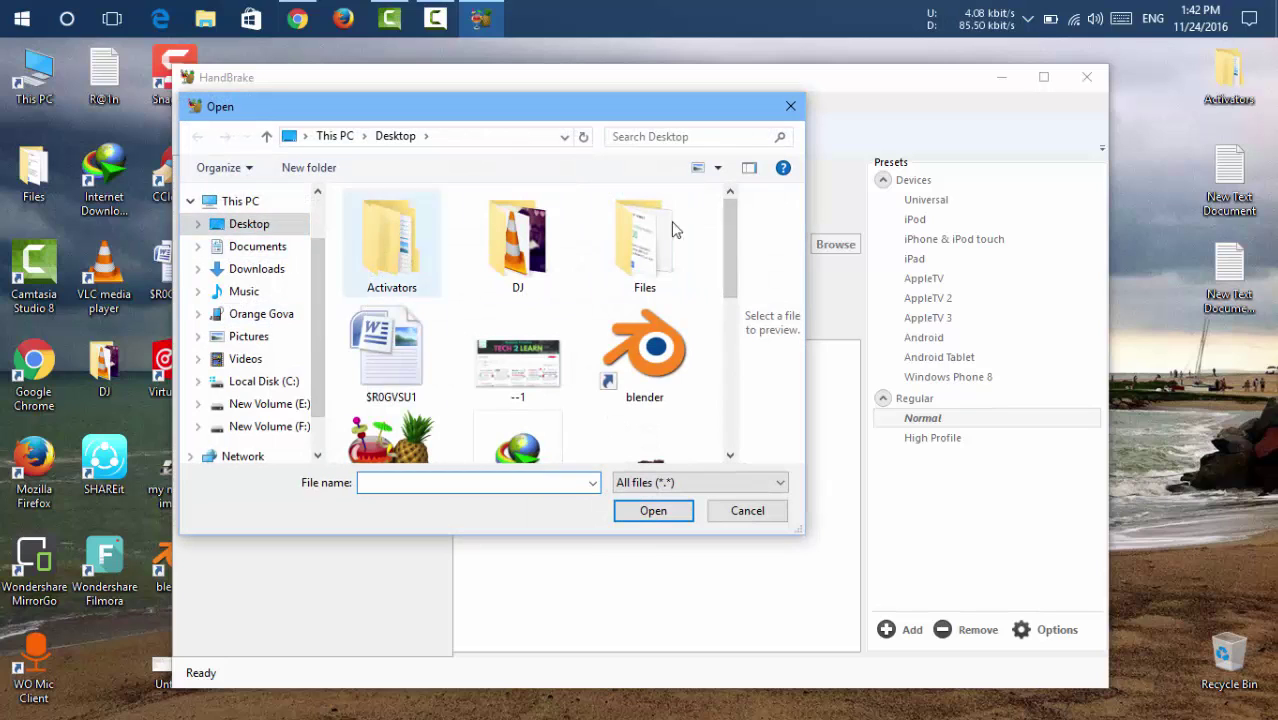
left_click_drag(722, 234, 693, 382)
scroll(736, 371, "down", 1)
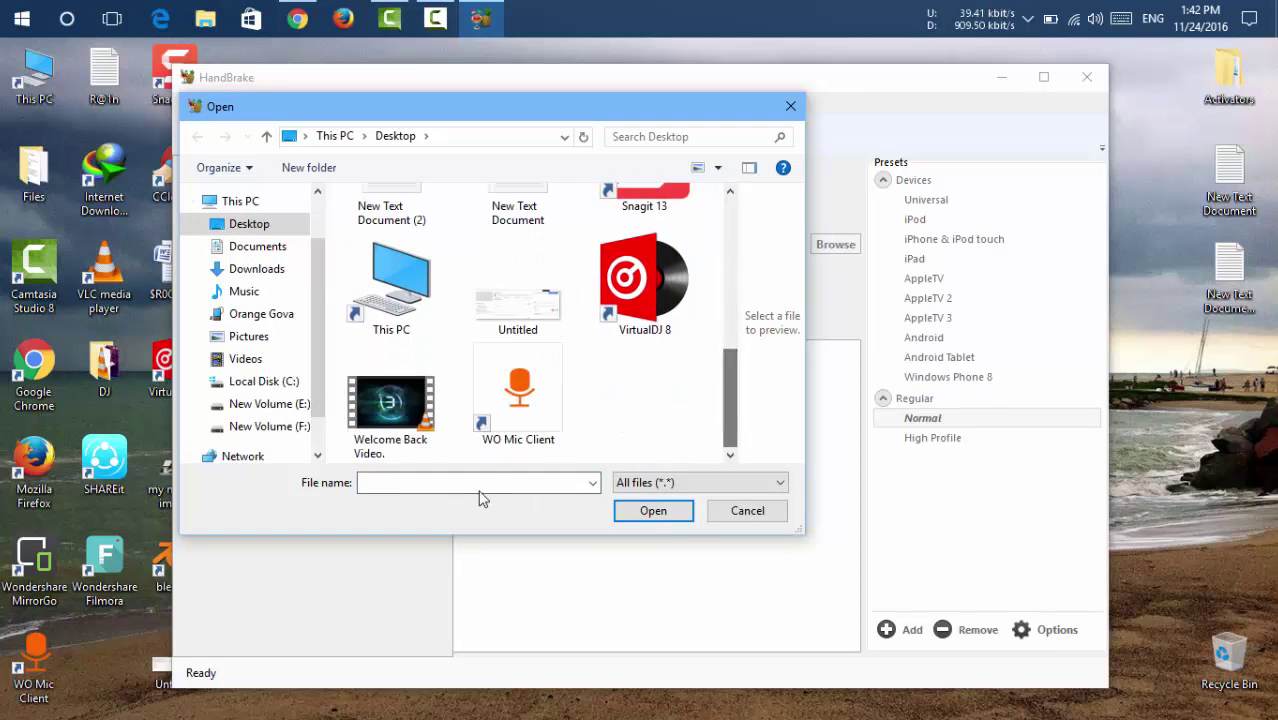
left_click(415, 449)
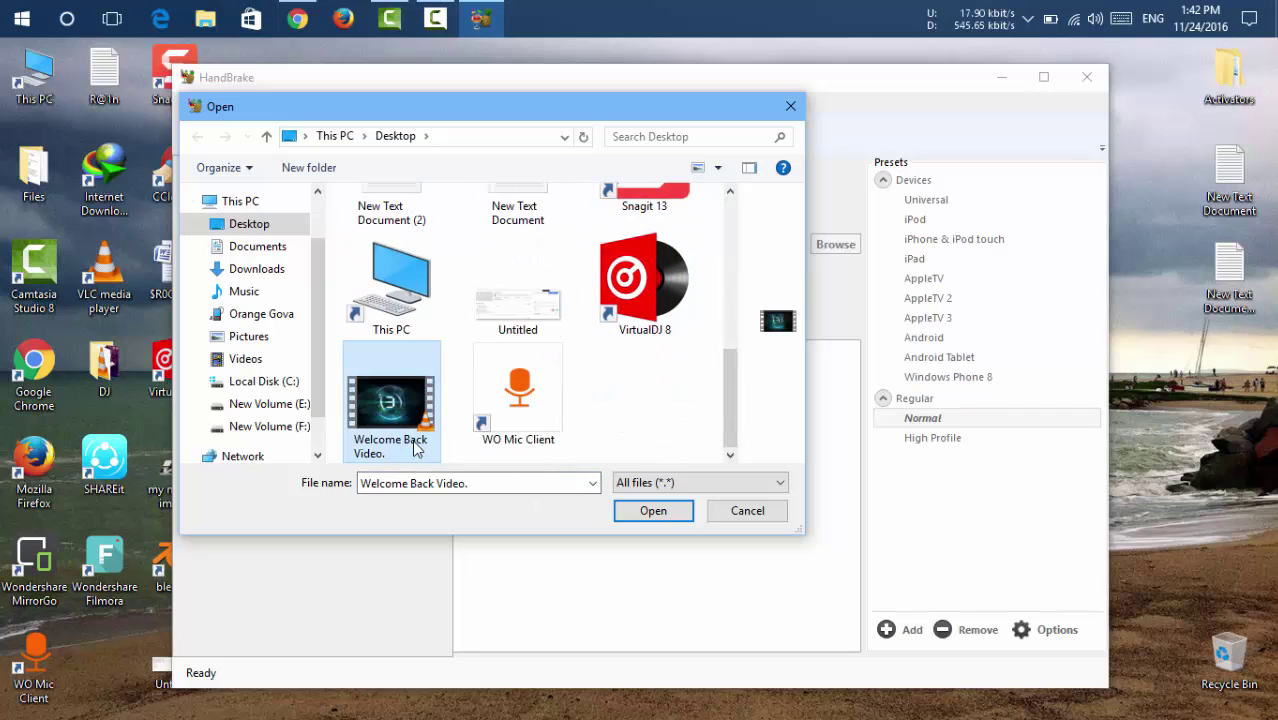
left_click(652, 512)
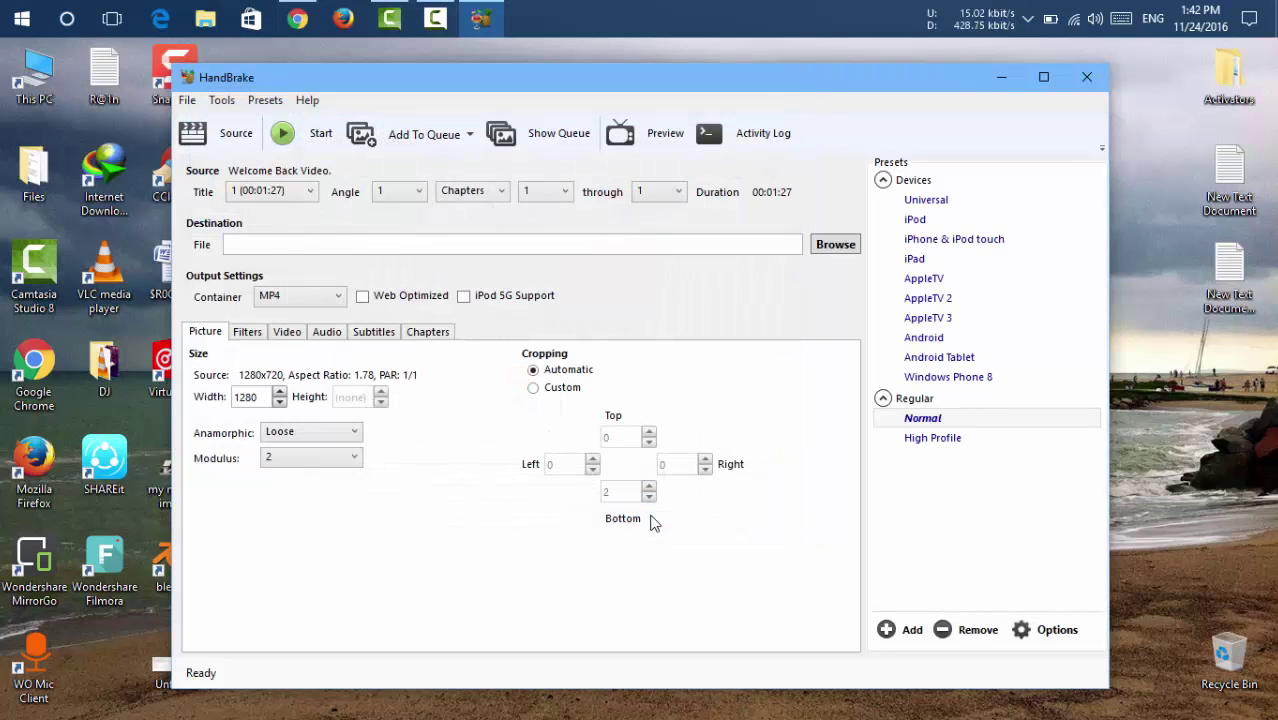
Set the video's constant quality to RF 26.
left_click(288, 340)
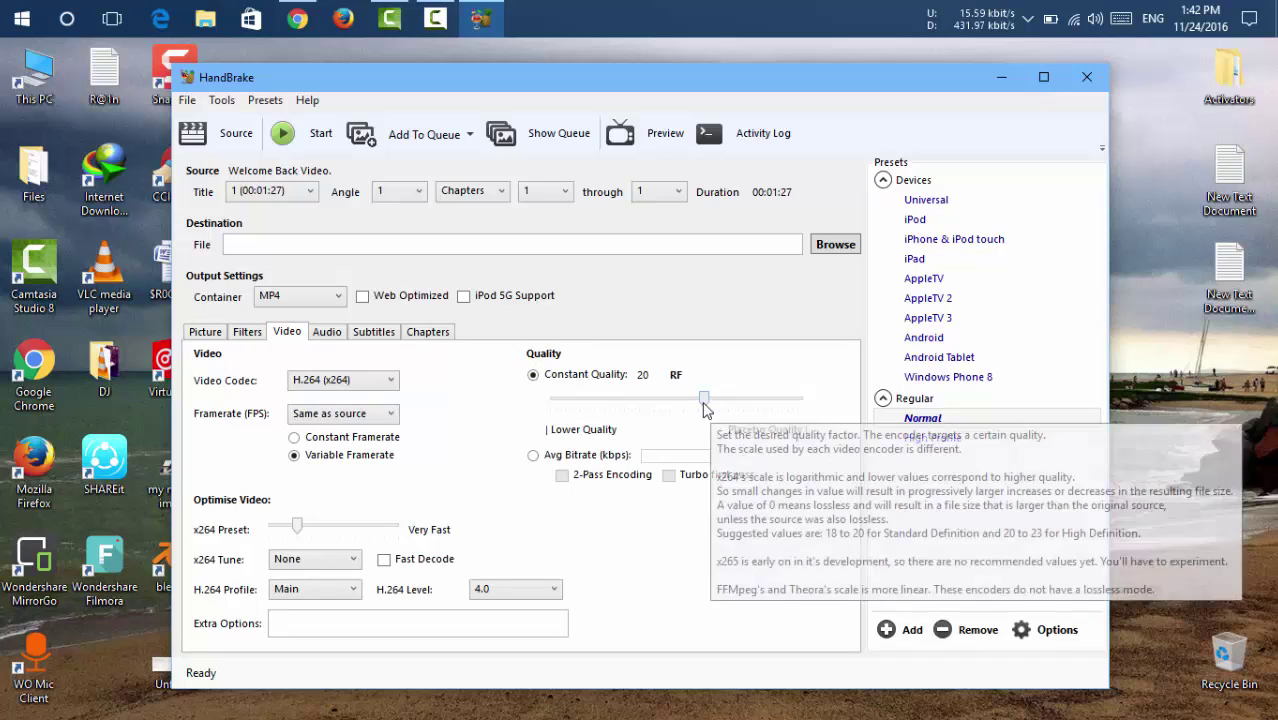
left_click_drag(704, 400, 674, 403)
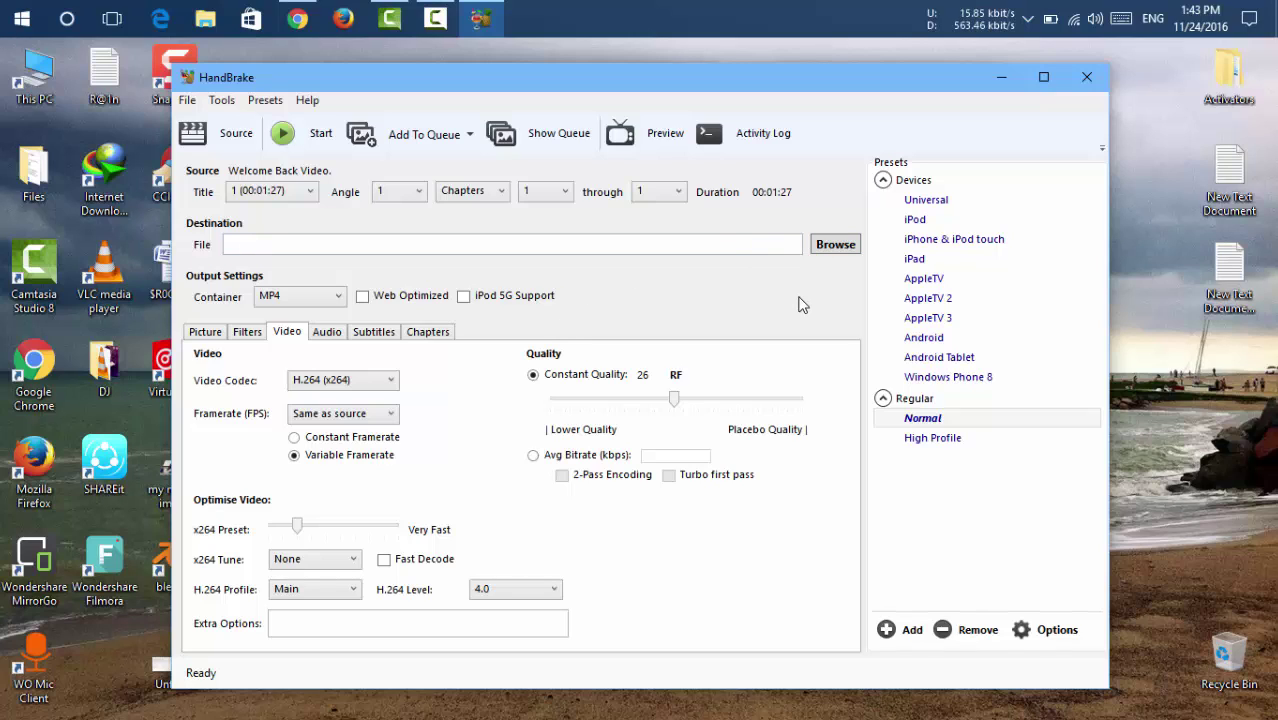
Set the destination to an mp4 named "Welcome back 2 nd video" on the Desktop and start the encode.
left_click(836, 246)
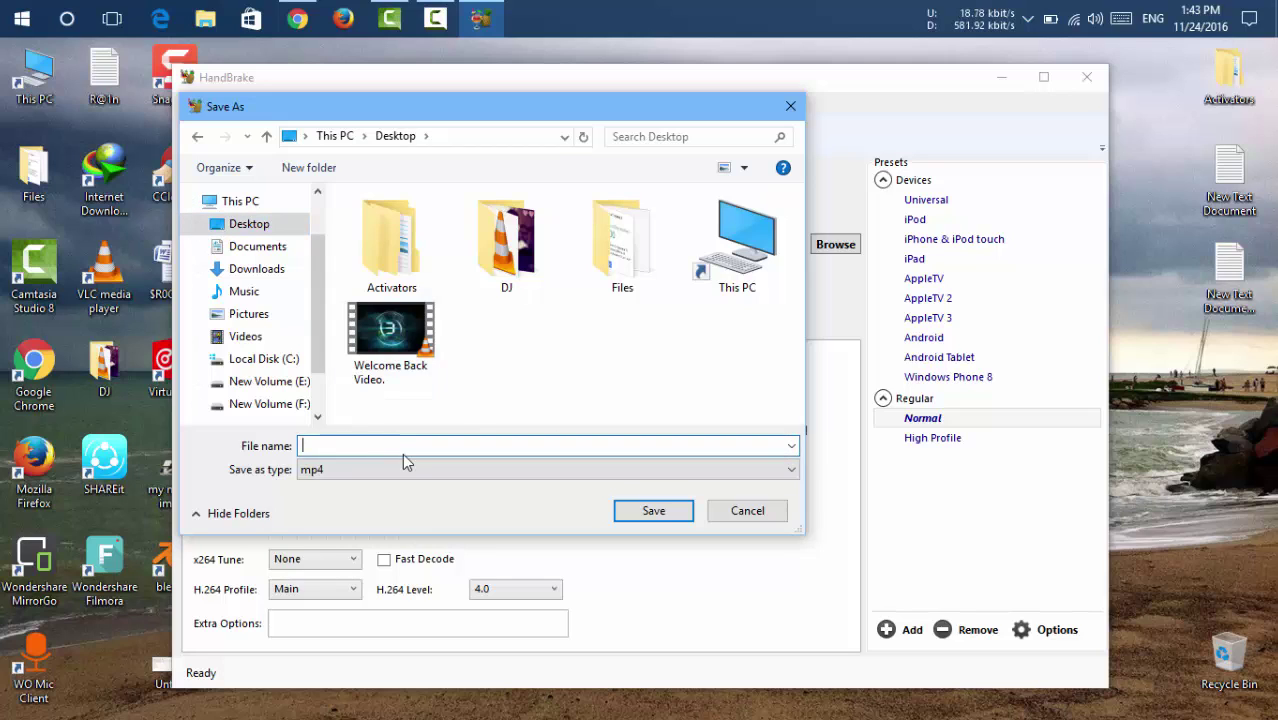
type("W")
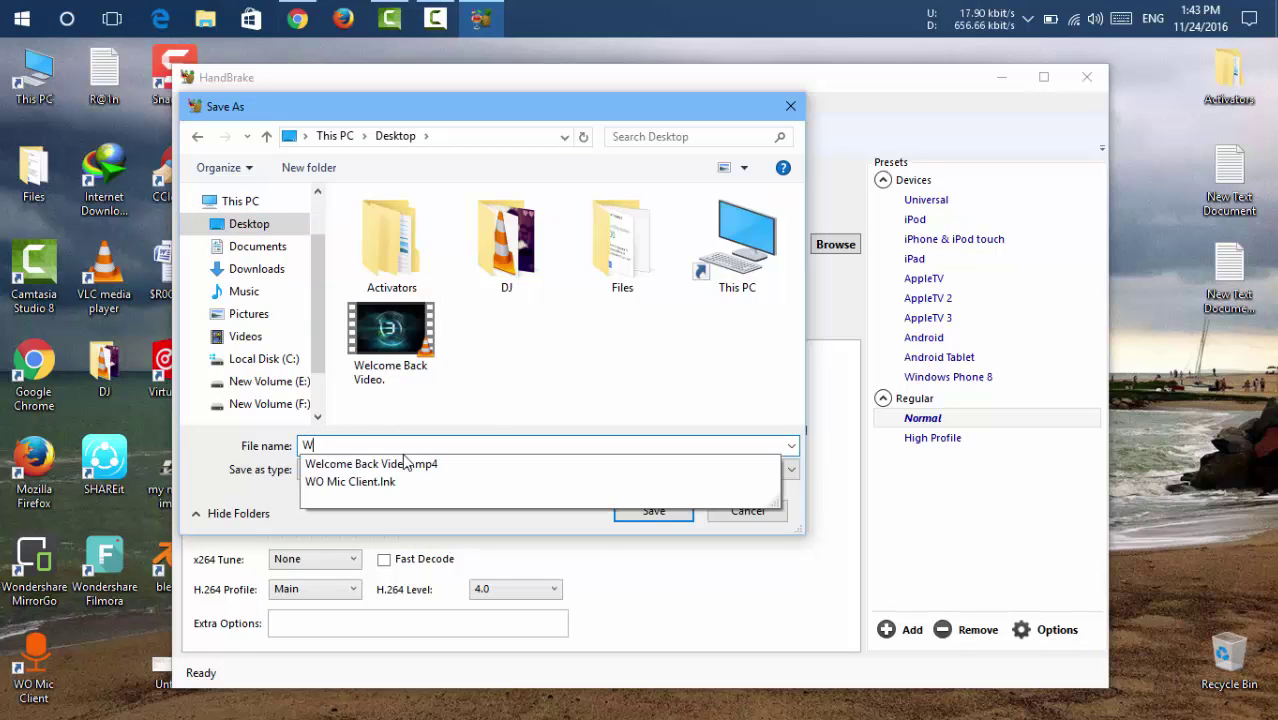
type("elcome b")
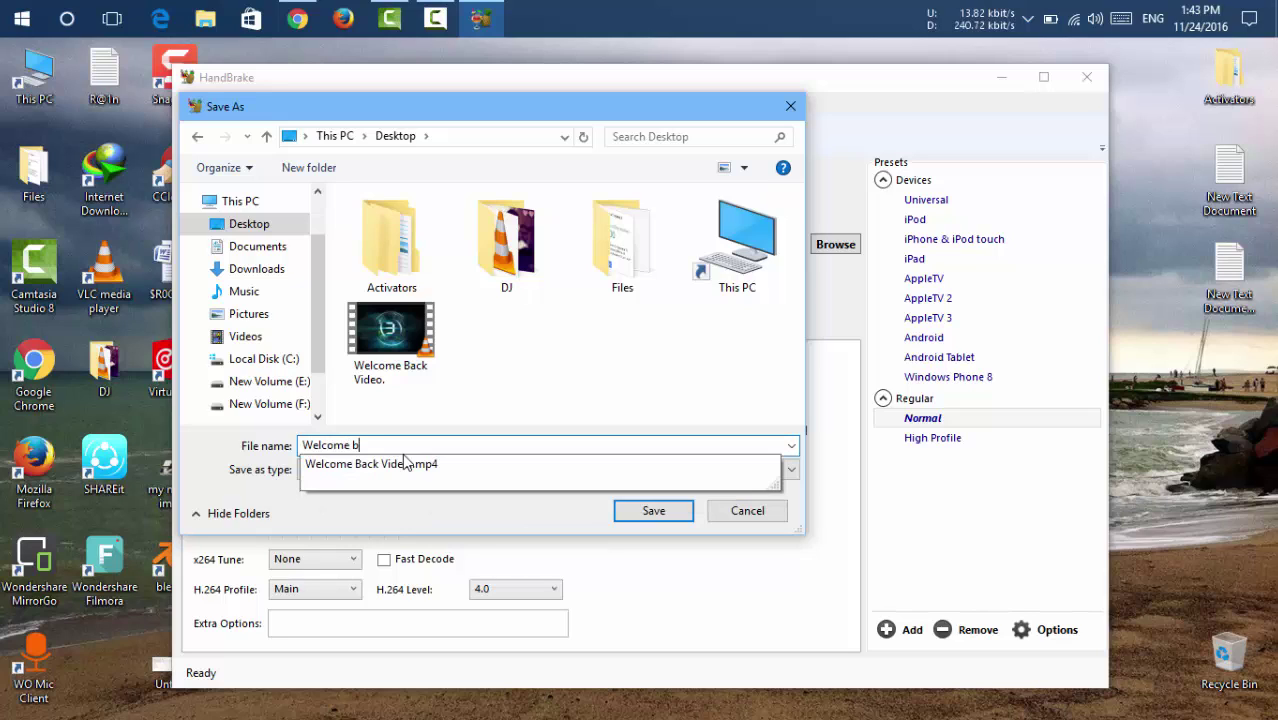
type("ack 2 nd")
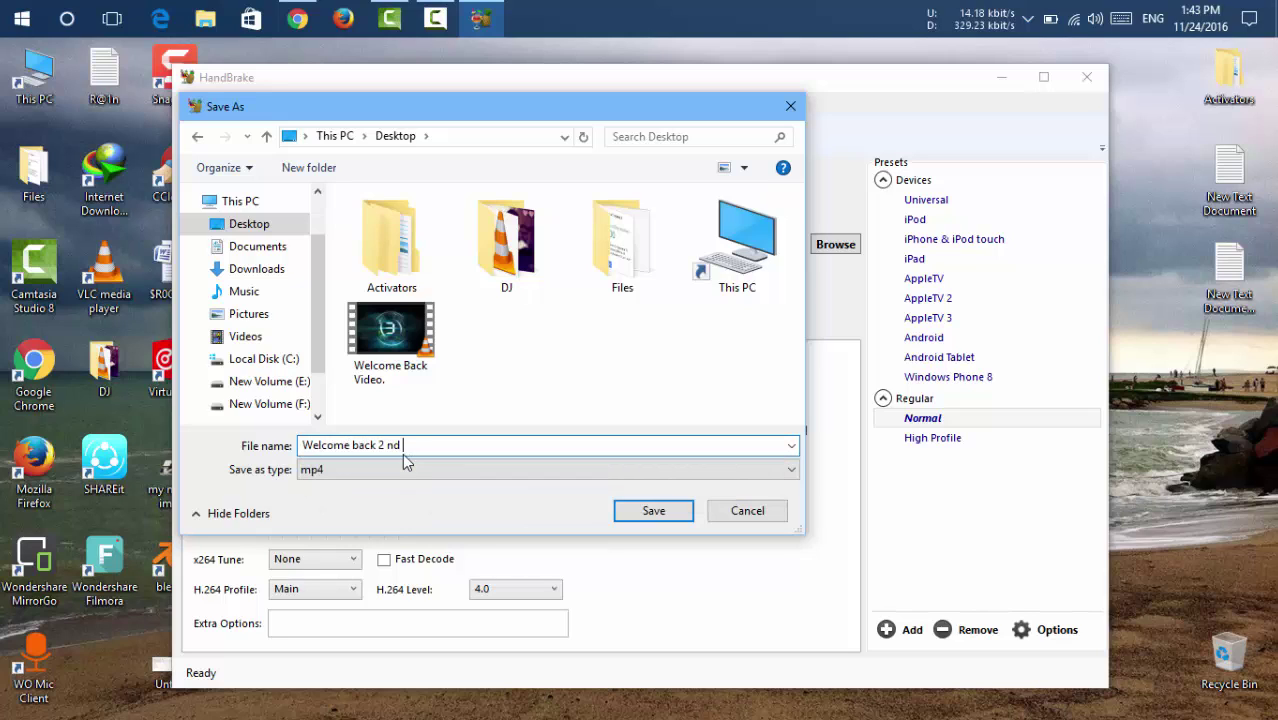
type(" video")
left_click(654, 510)
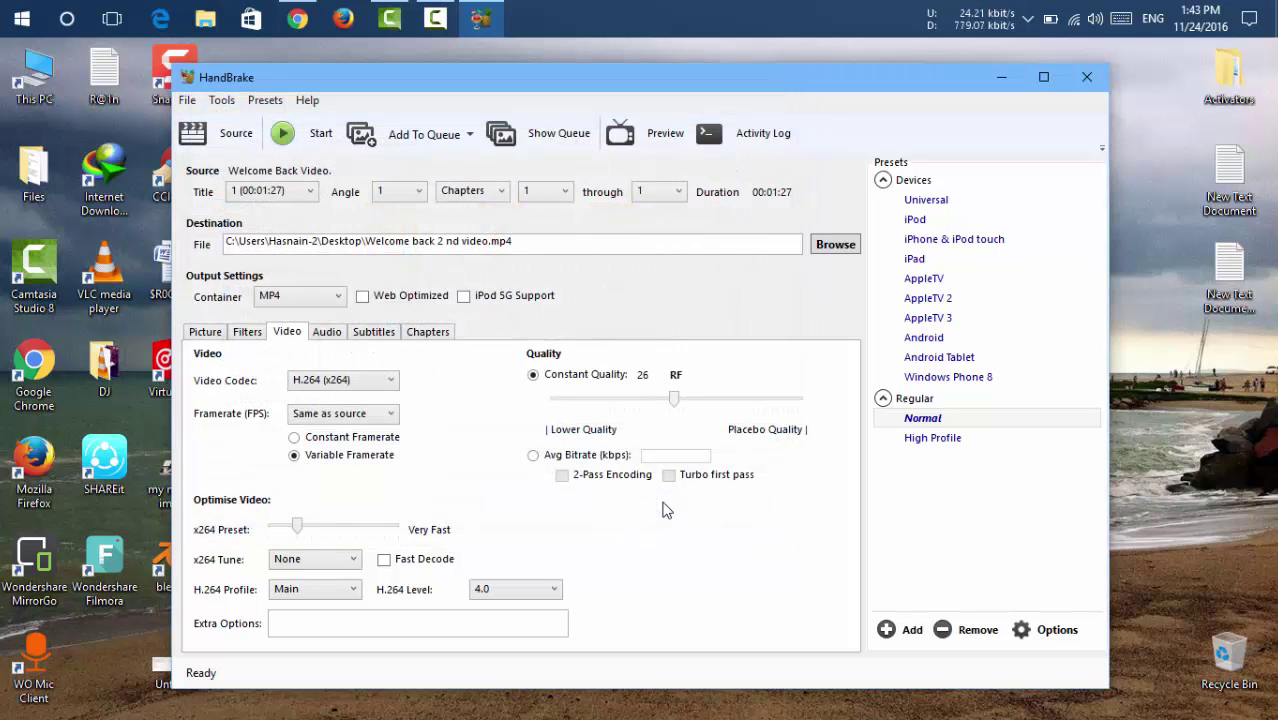
left_click(310, 135)
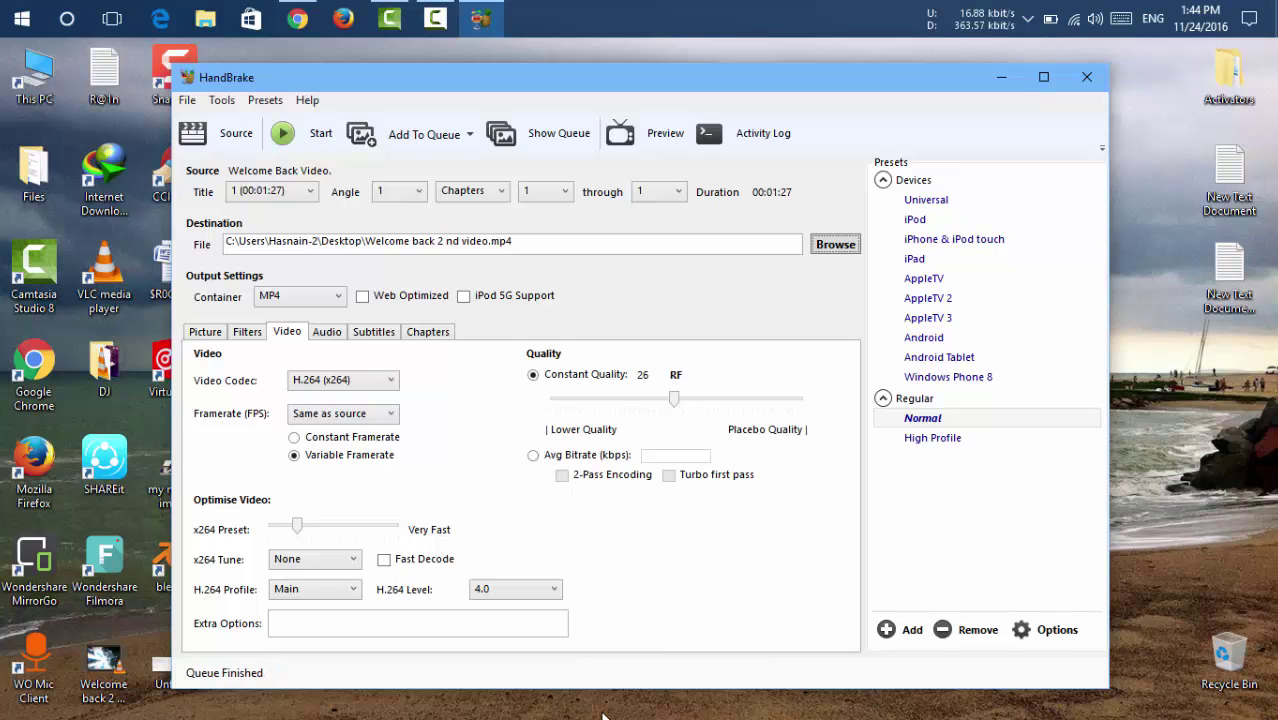
Minimize HandBrake, play the original Welcome Back Video from the desktop to check its quality, and close the player.
left_click(999, 75)
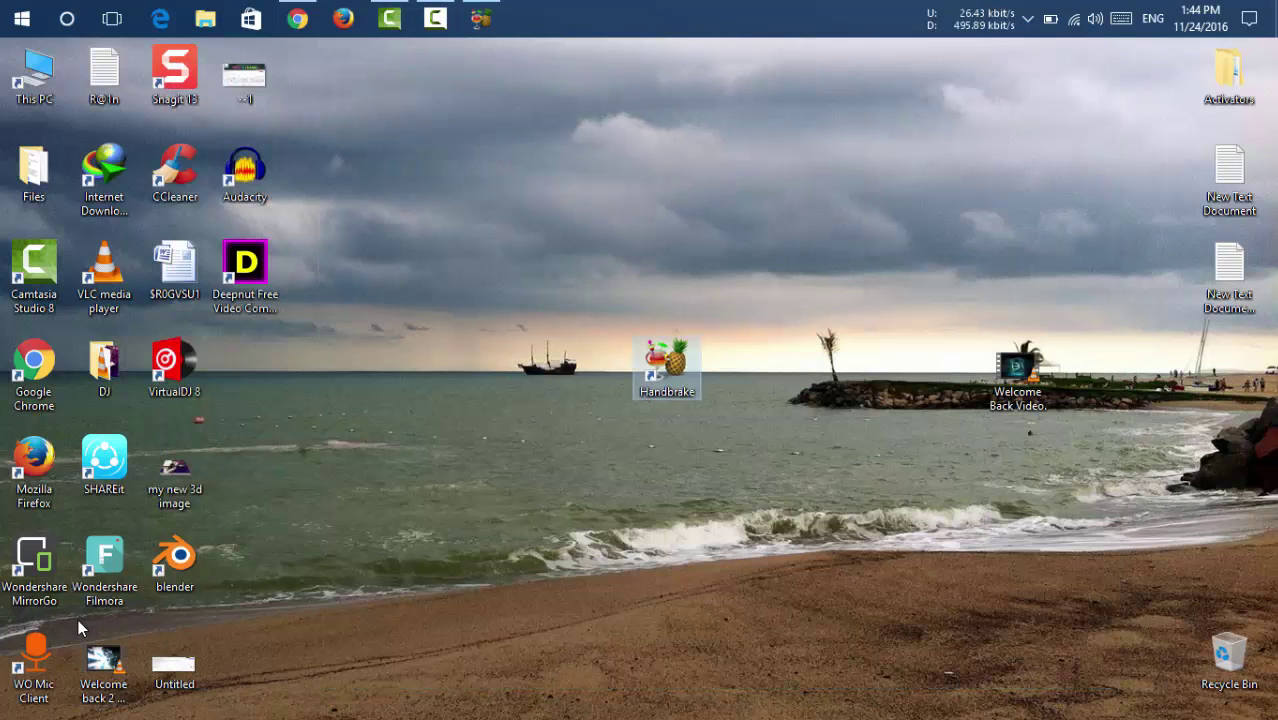
left_click(120, 686)
left_click(978, 655)
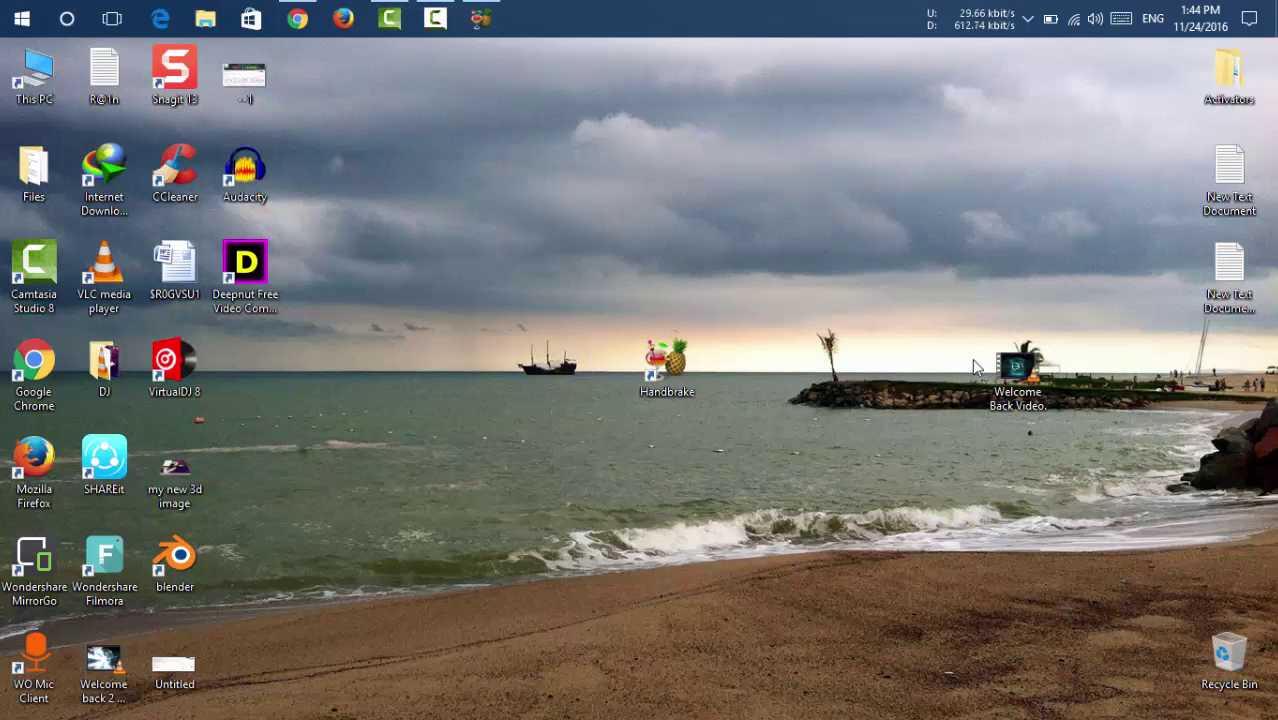
left_click_drag(971, 358, 1034, 421)
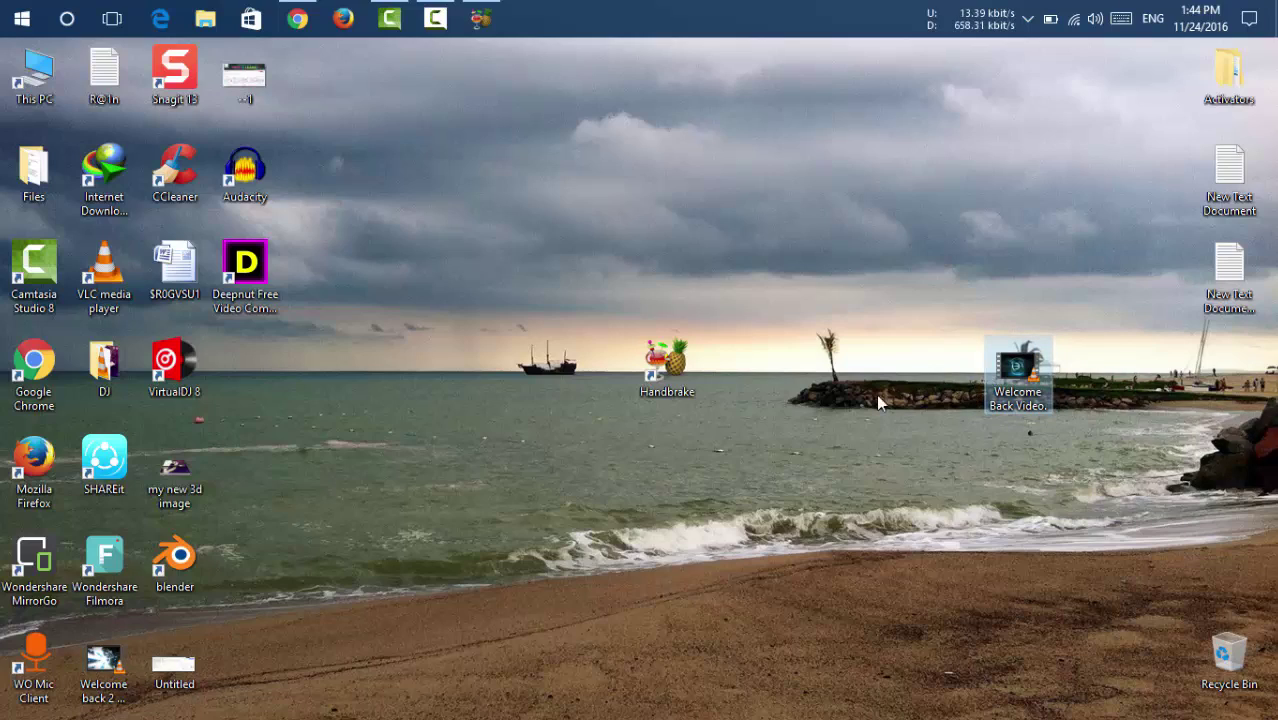
key("Return")
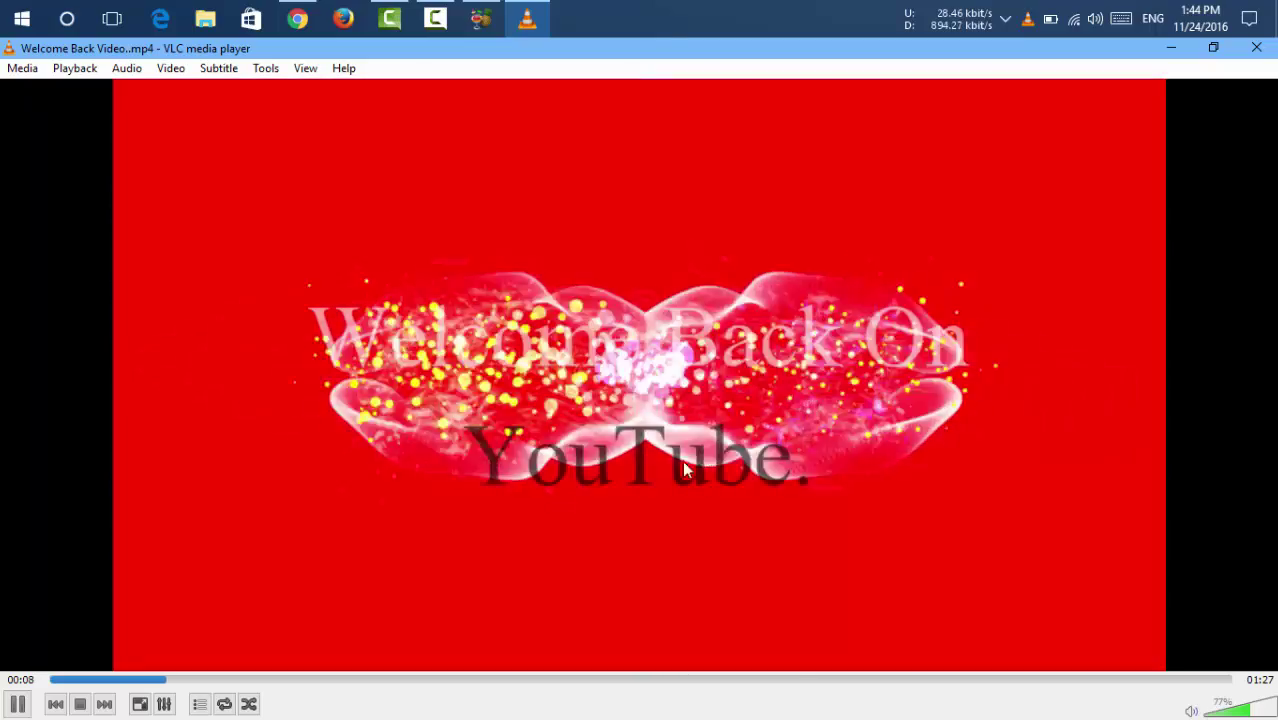
left_click(1264, 50)
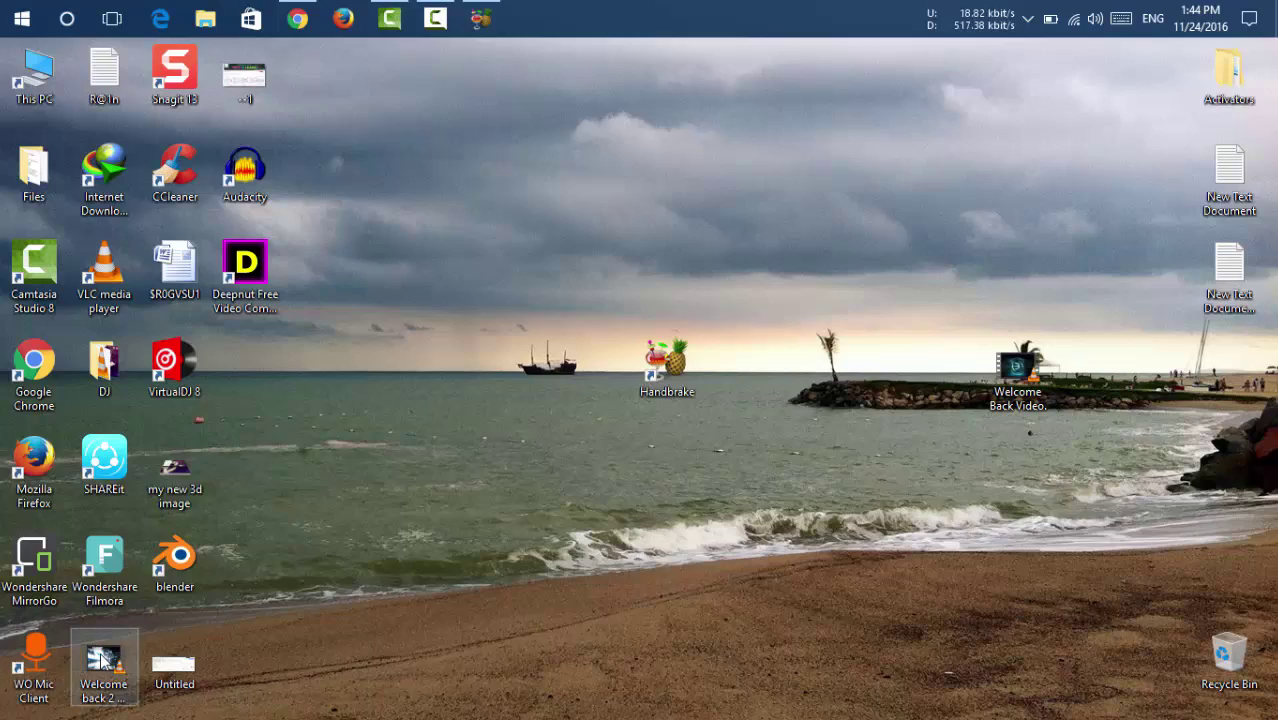
Check the file size of "Welcome back 2 nd video" on the desktop in its properties, and close the dialog.
right_click(103, 660)
left_click(152, 635)
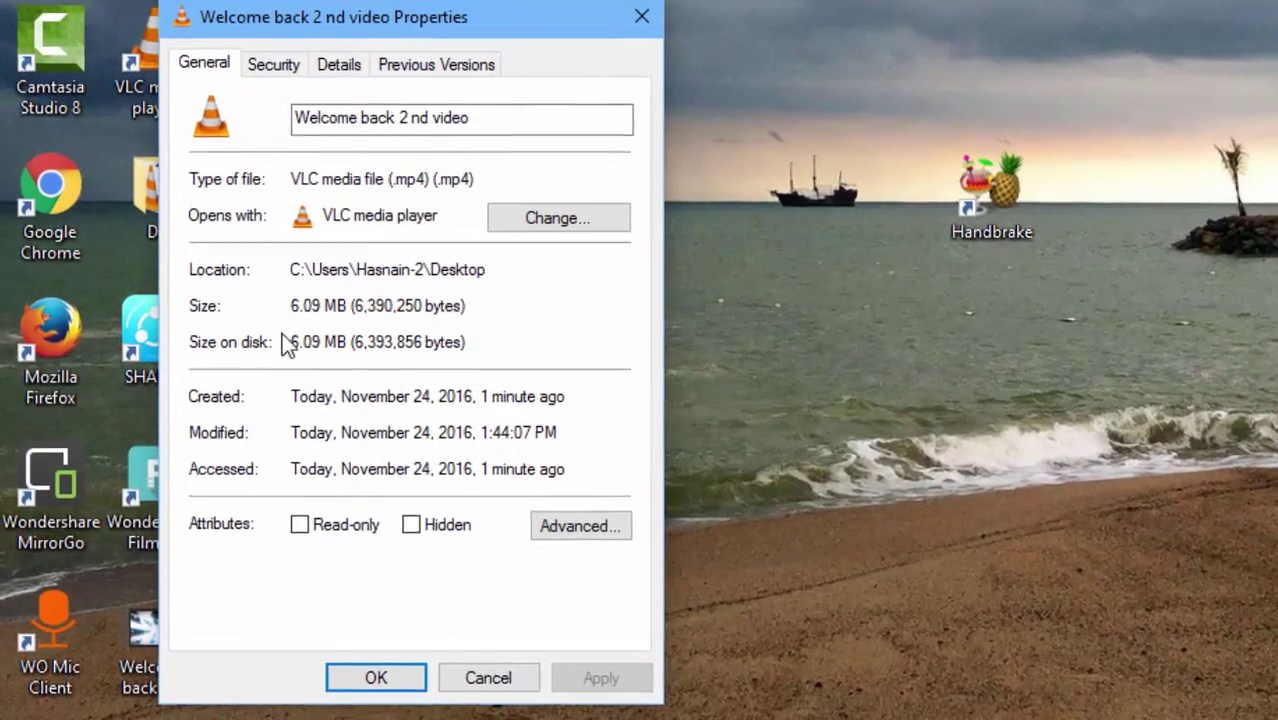
left_click_drag(271, 282, 350, 322)
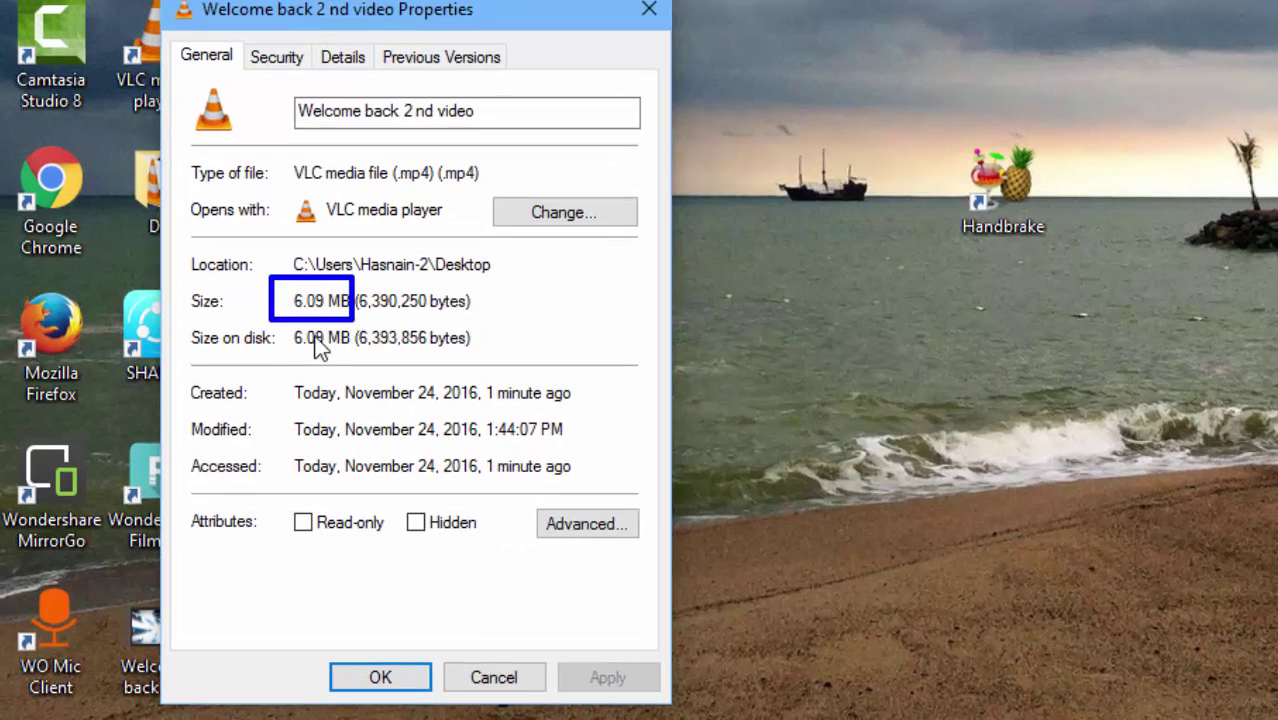
left_click_drag(281, 330, 296, 340)
key("Escape")
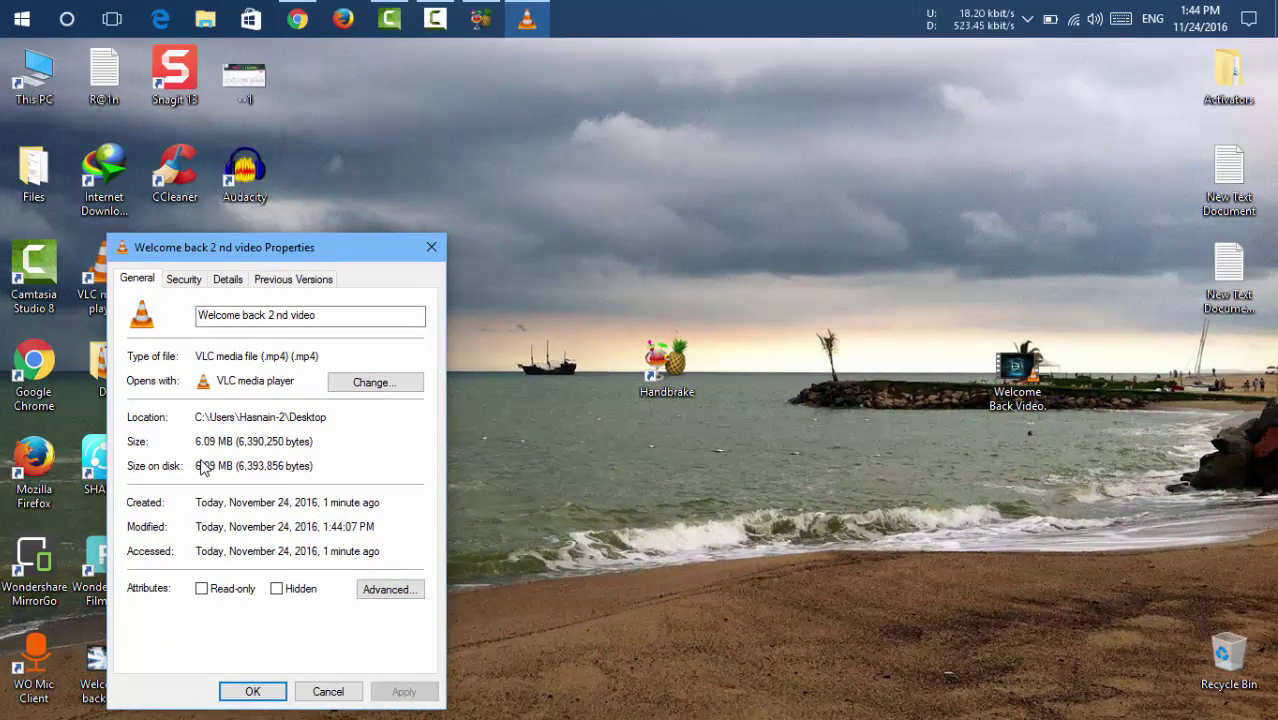
left_click(252, 691)
Play the compressed "Welcome back 2 nd video" from the desktop to check its quality, and close the player.
left_click(97, 673)
double_click(97, 673)
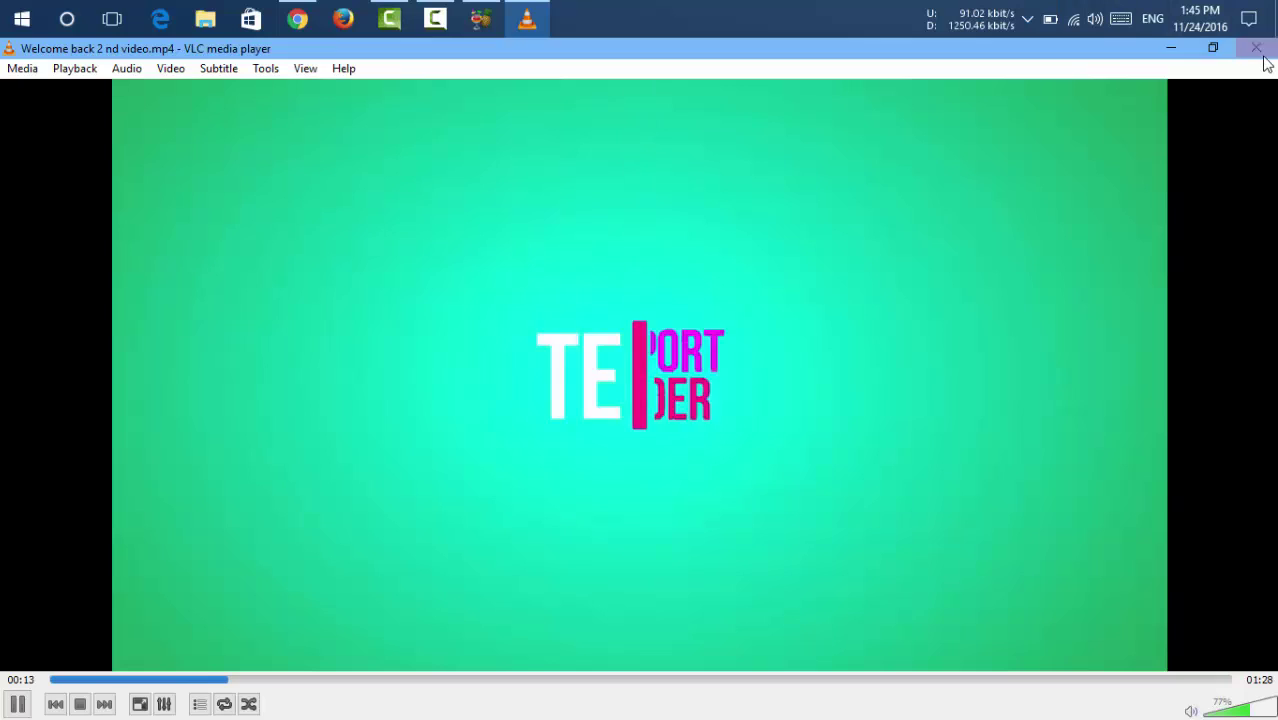
left_click(1258, 50)
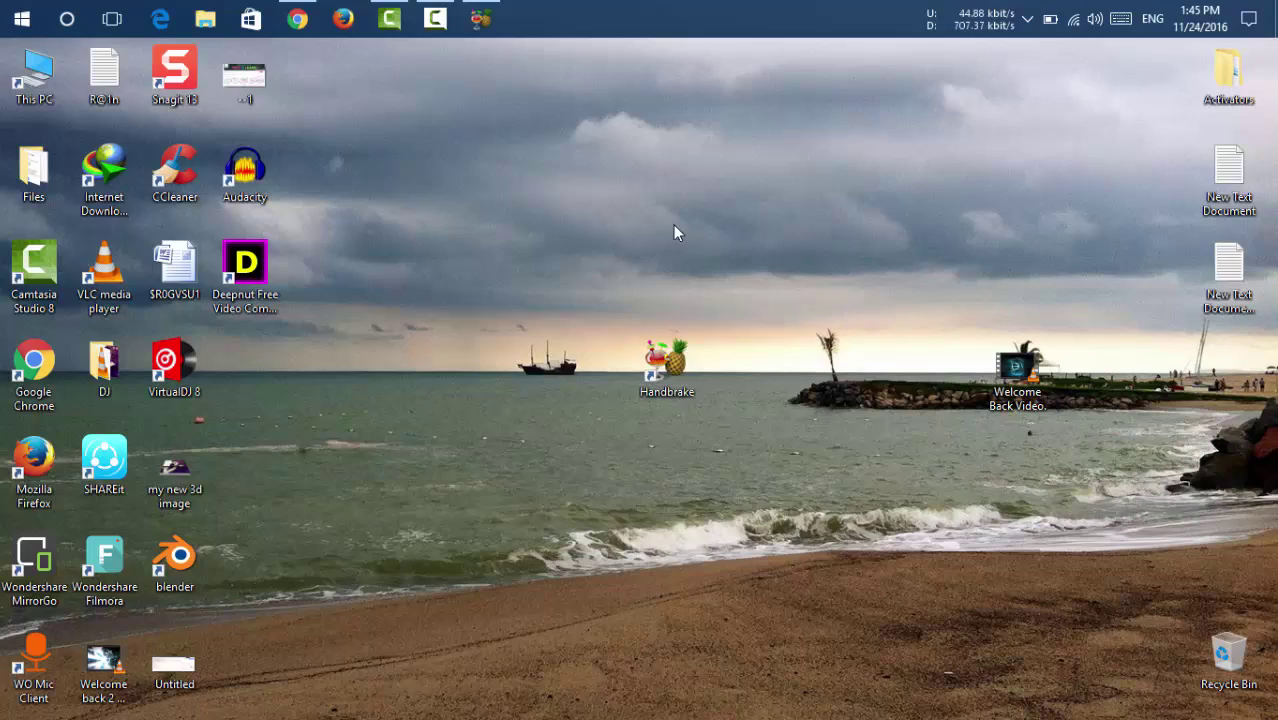
Switch to Chrome and like the Tech 2 Learn page on Facebook.
left_click(297, 18)
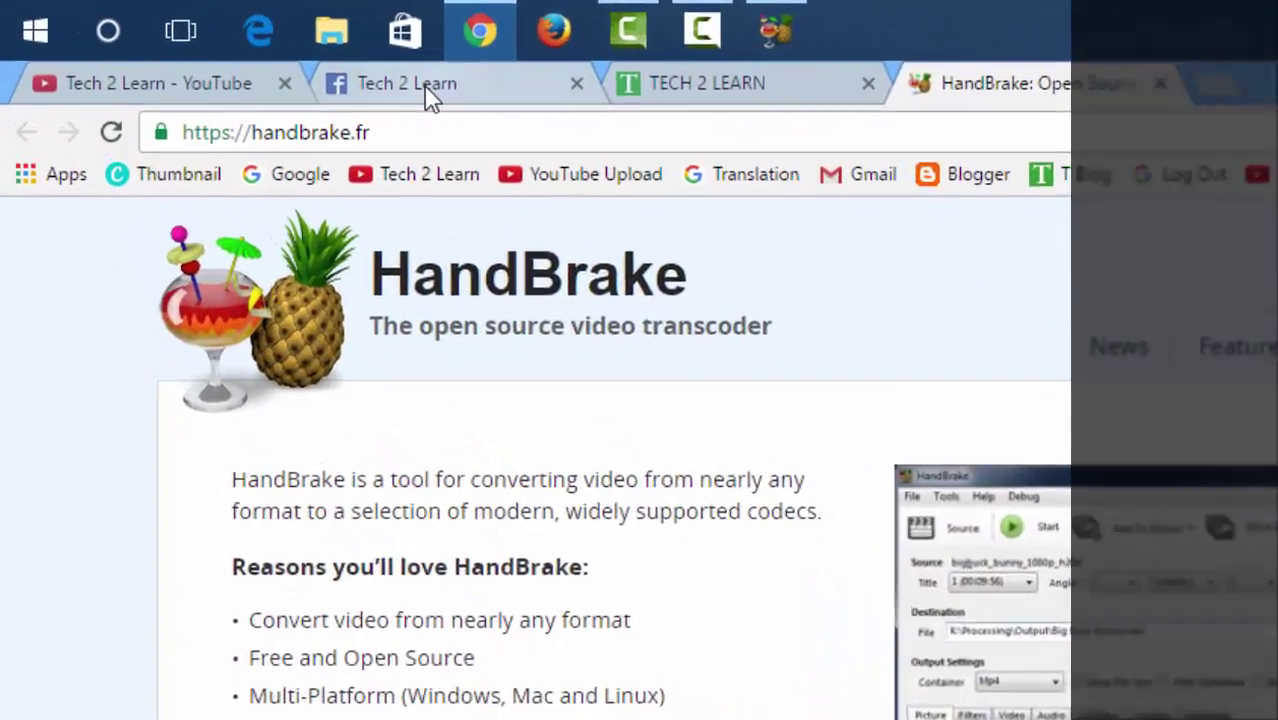
left_click(425, 87)
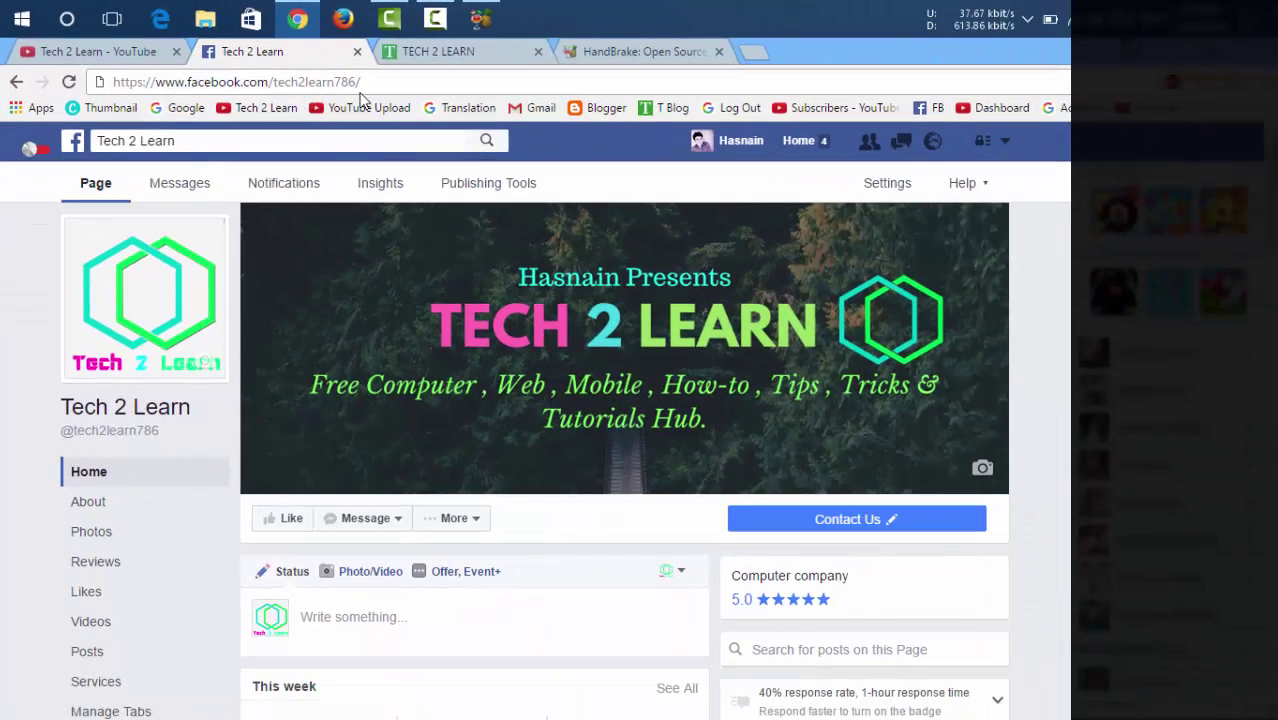
left_click(287, 518)
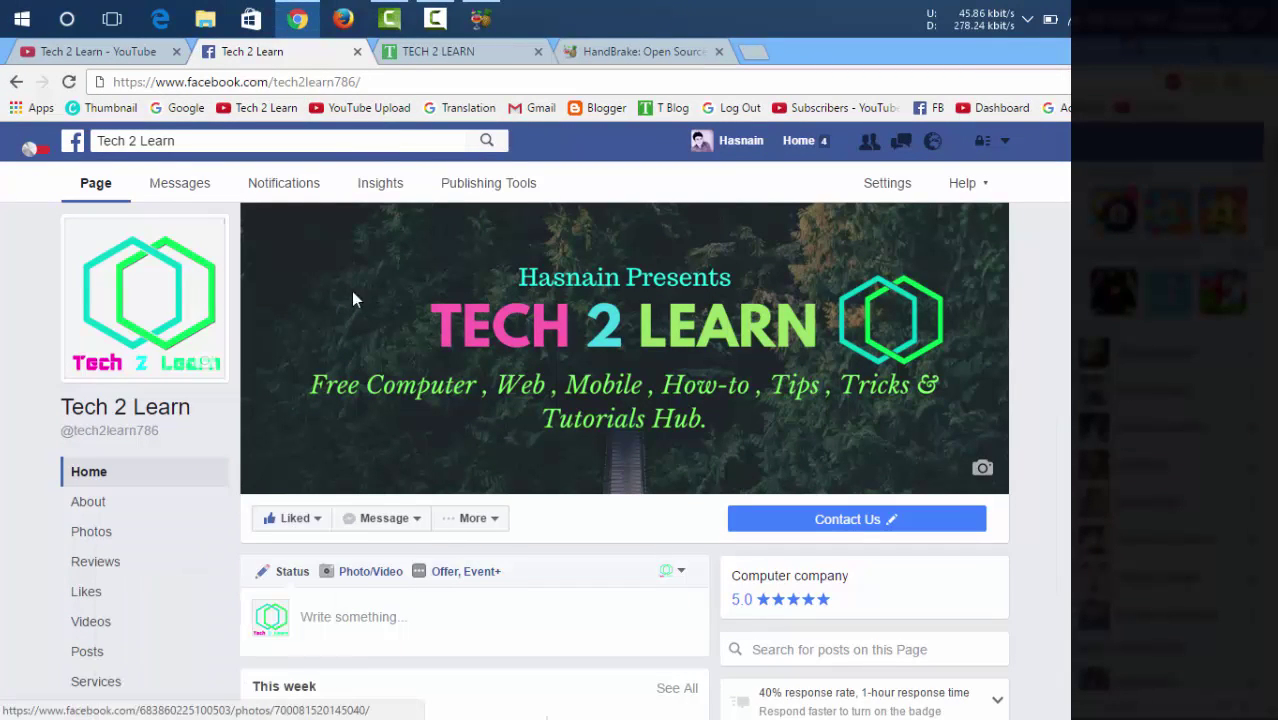
View the TECH 2 LEARN blog and the uploaded videos on the Tech 2 Learn YouTube channel, and minimize the browser.
left_click(410, 50)
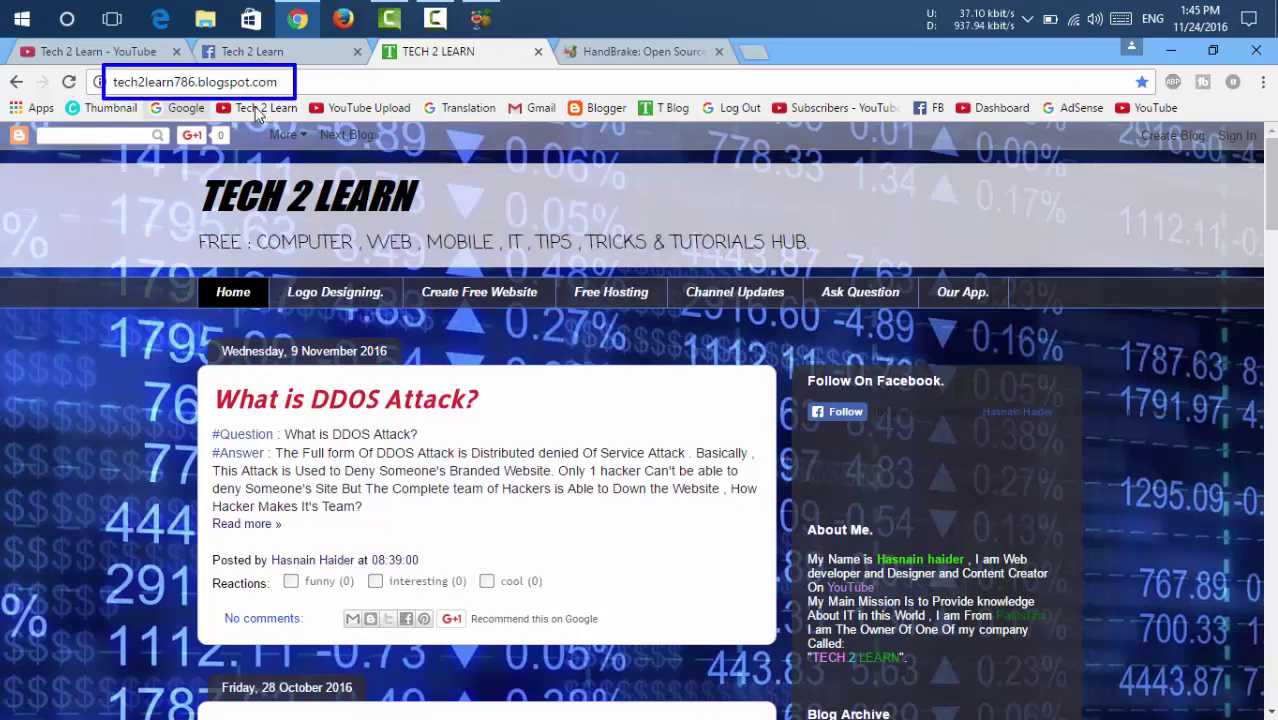
left_click(100, 51)
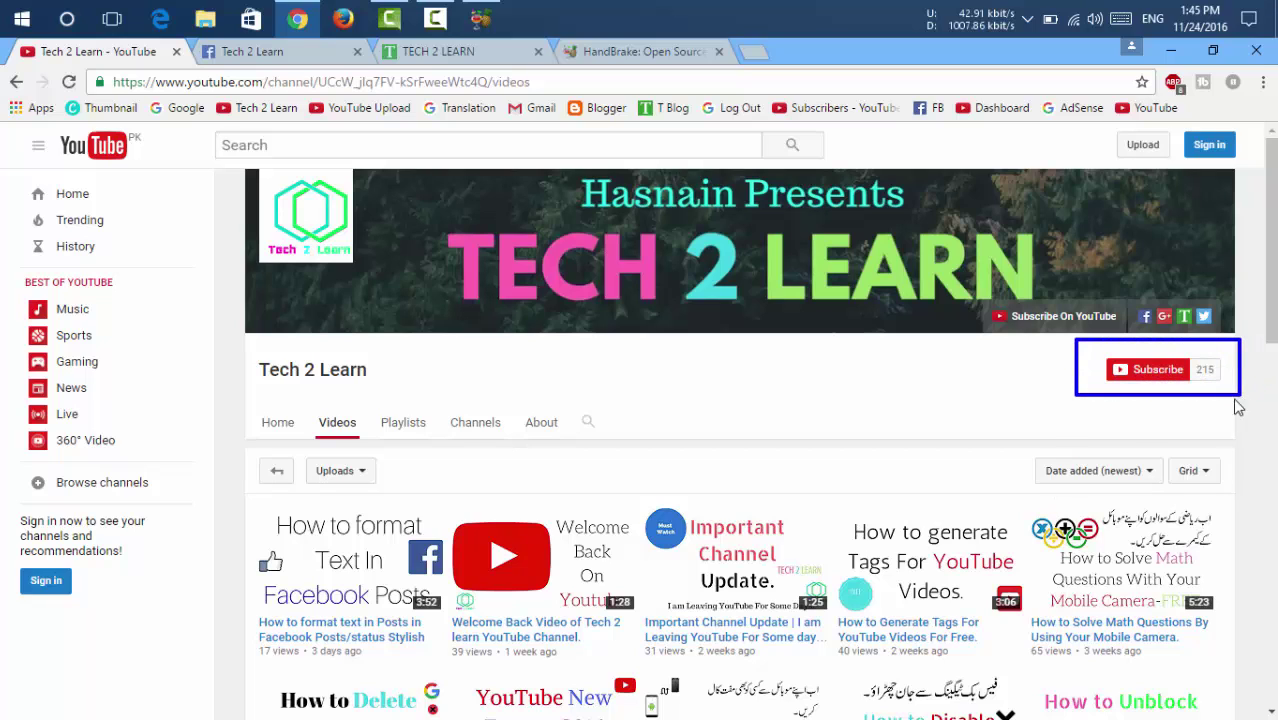
left_click_drag(435, 495, 1250, 655)
left_click_drag(257, 505, 455, 657)
key("Escape")
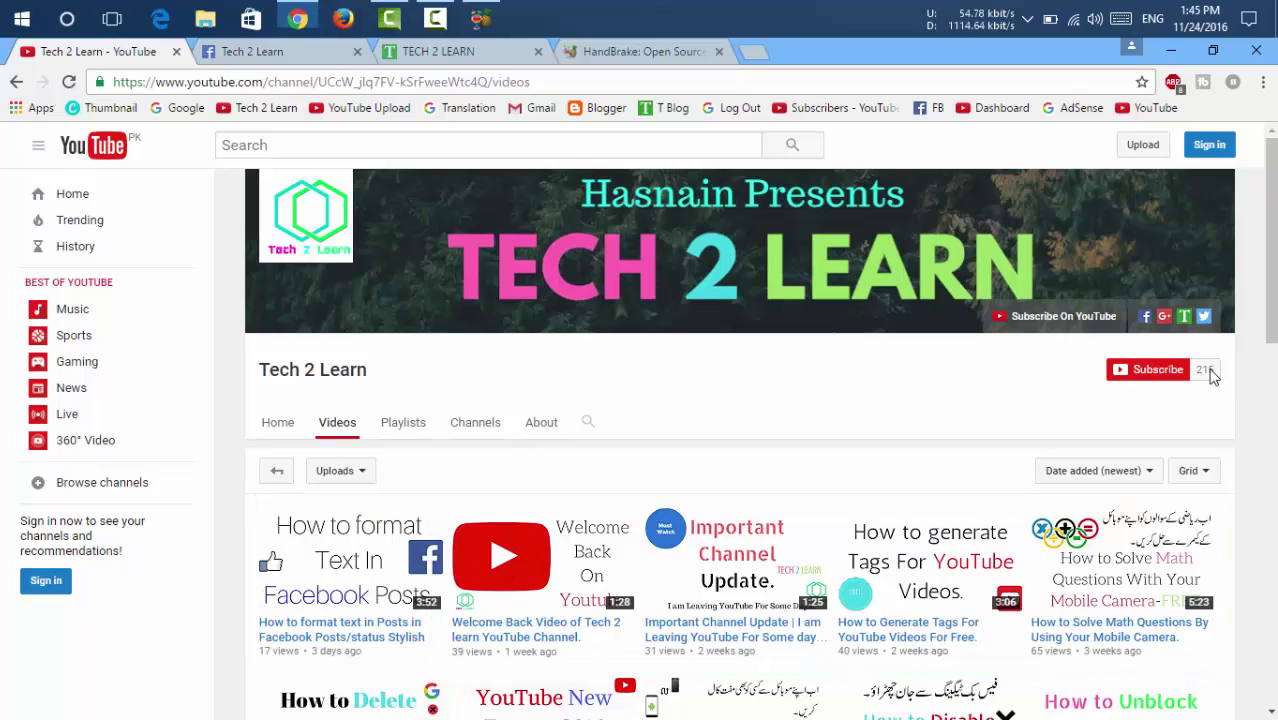
left_click(1153, 61)
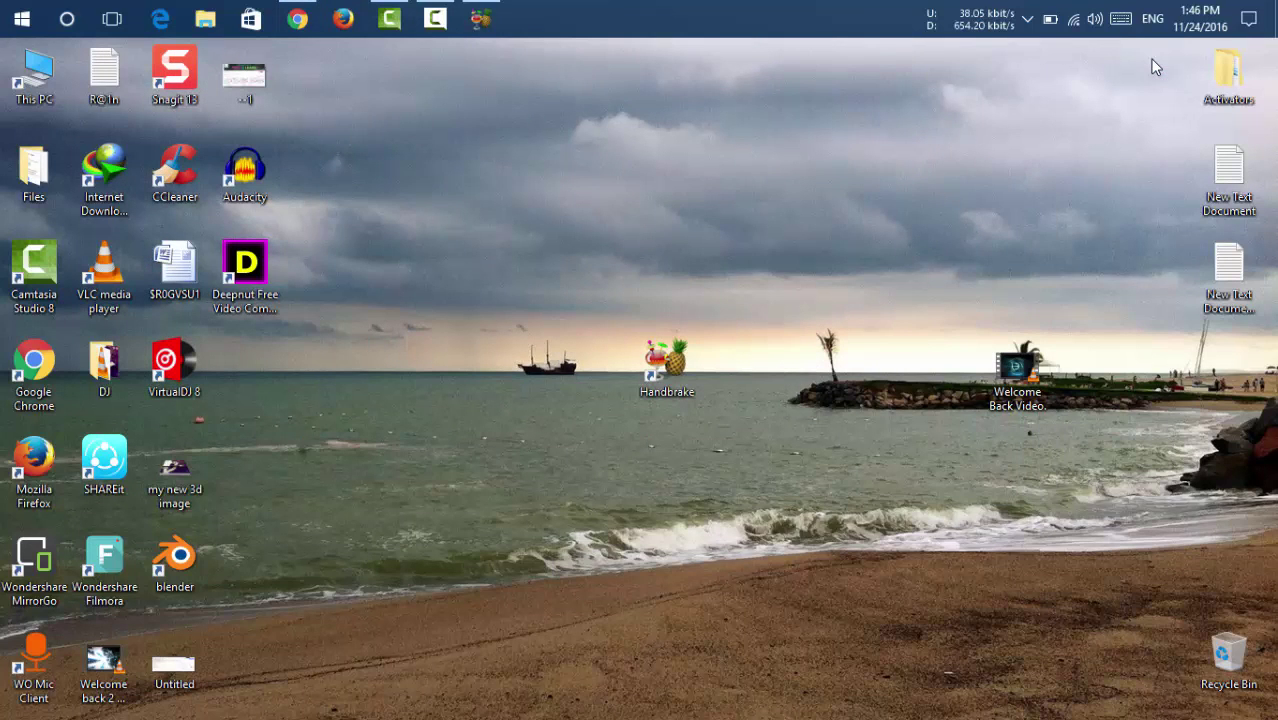